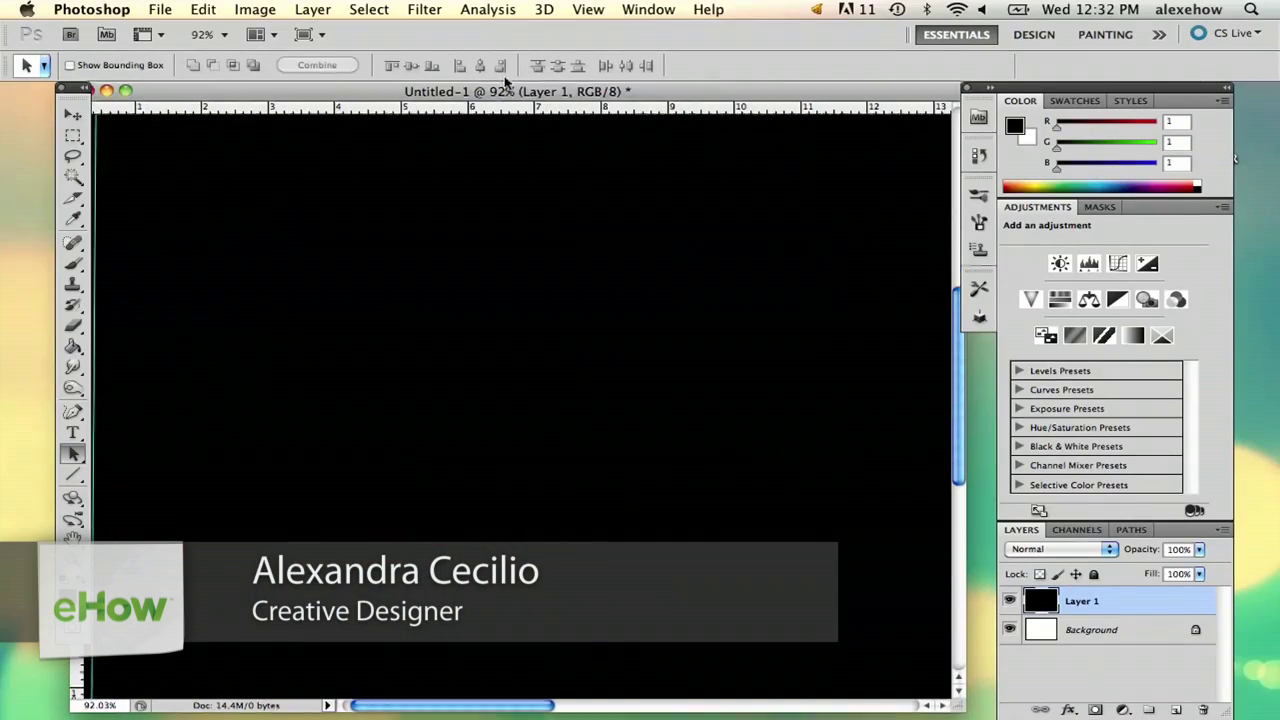
- Set up the Brush tool to paint white with a 189 px hard round tip
left_click(73, 263)
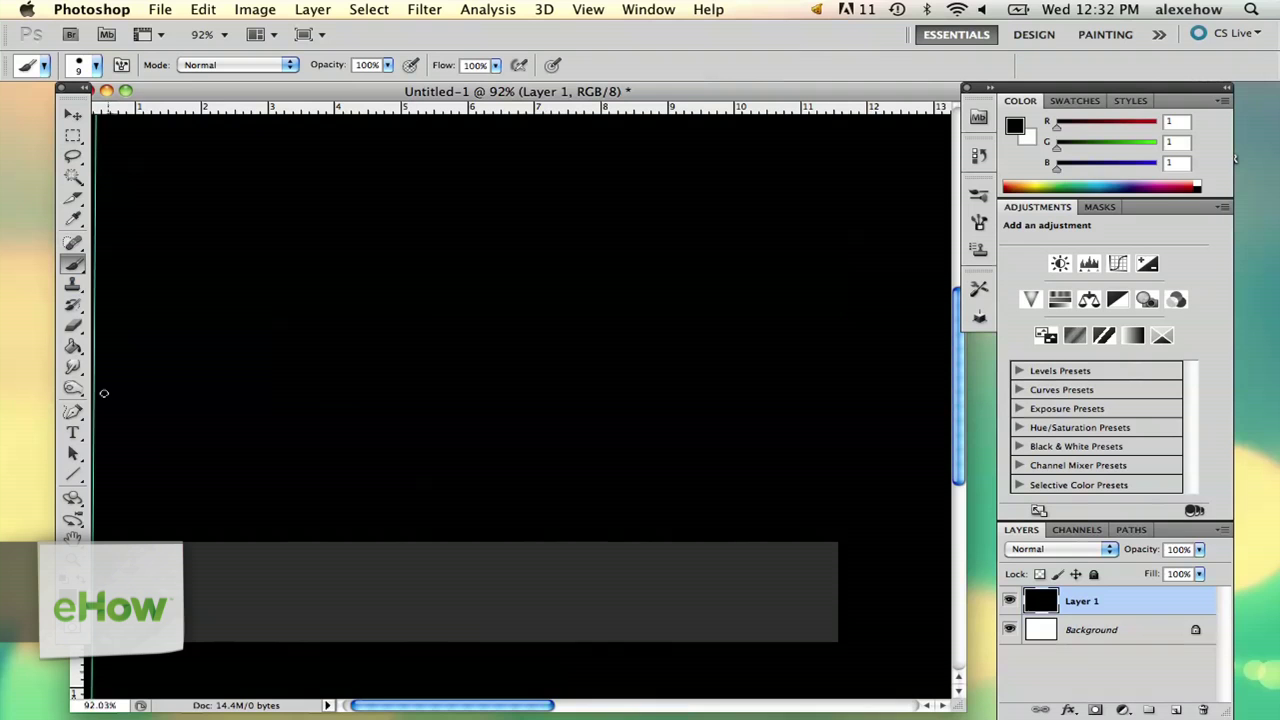
key("x")
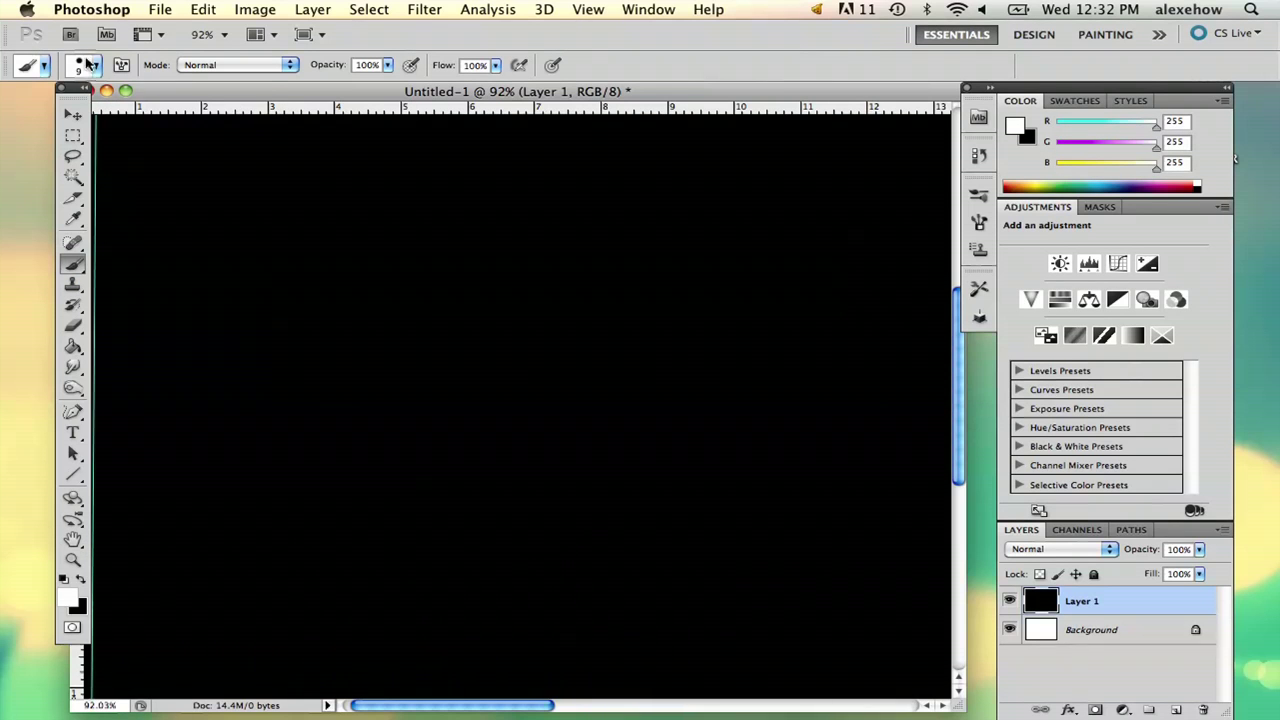
left_click(88, 66)
left_click(70, 266)
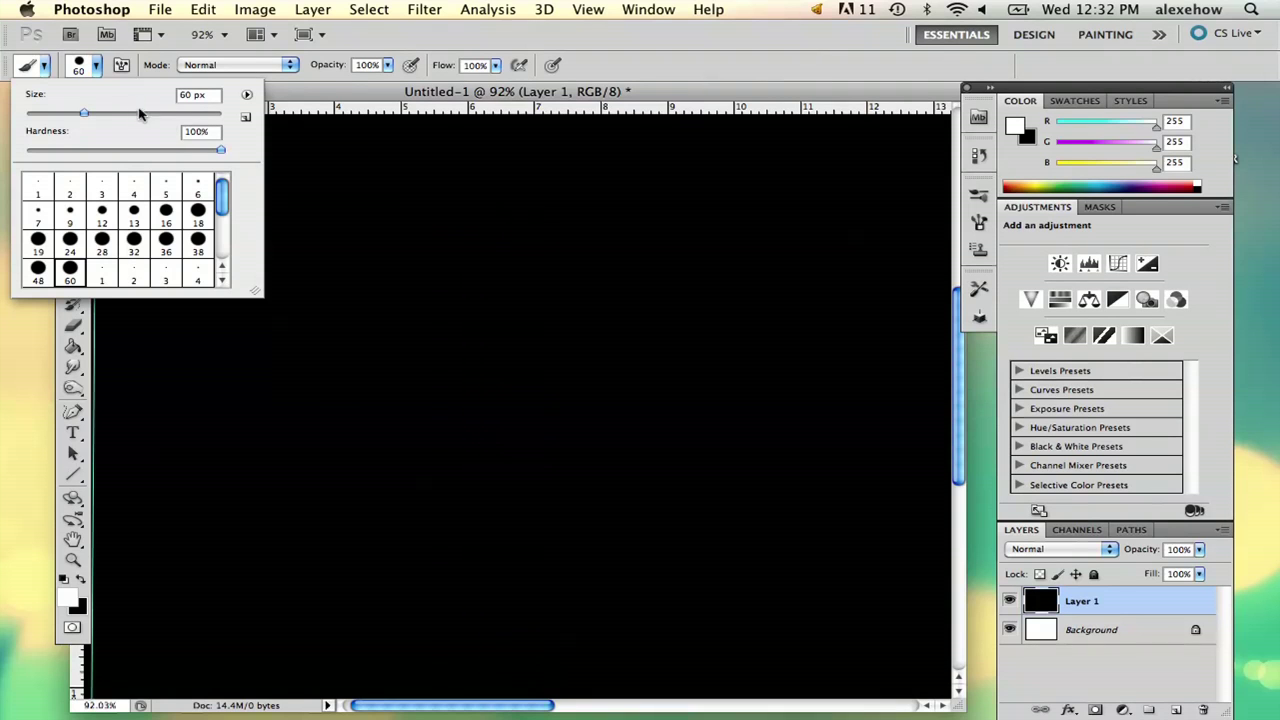
left_click_drag(140, 113, 148, 114)
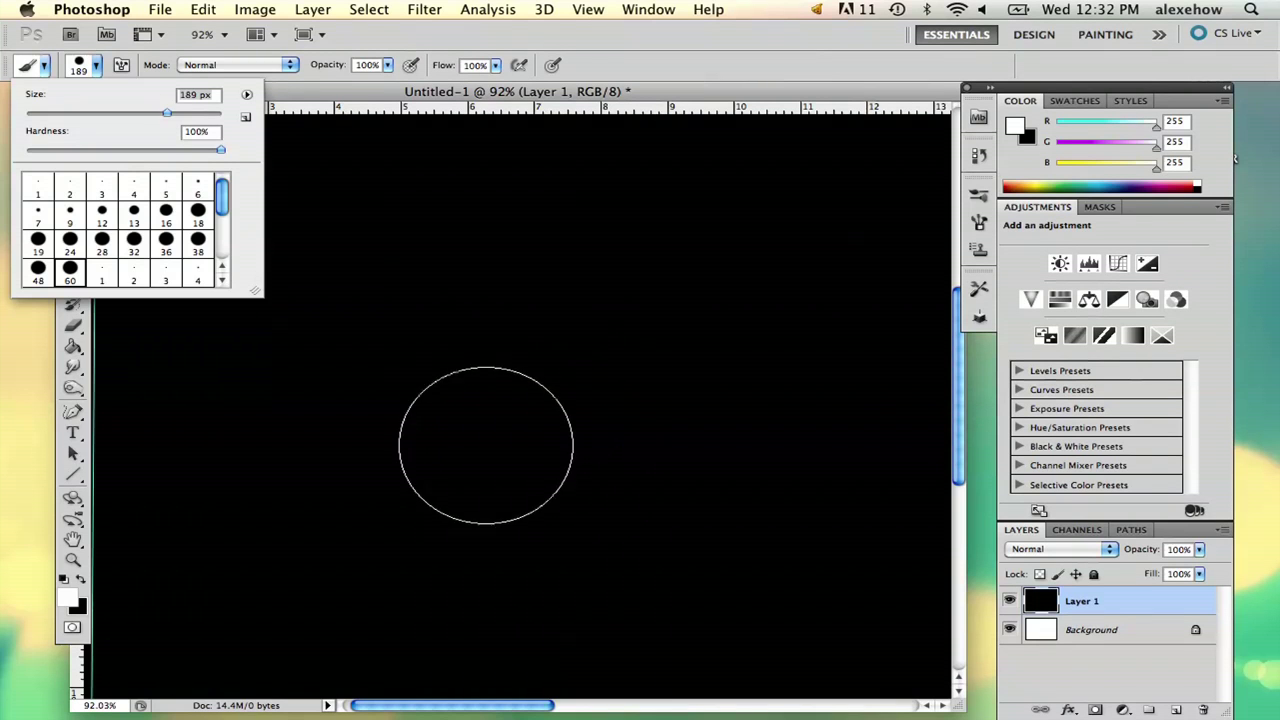
- Make three white test strokes and undo each, leaving the canvas black
left_click(485, 453)
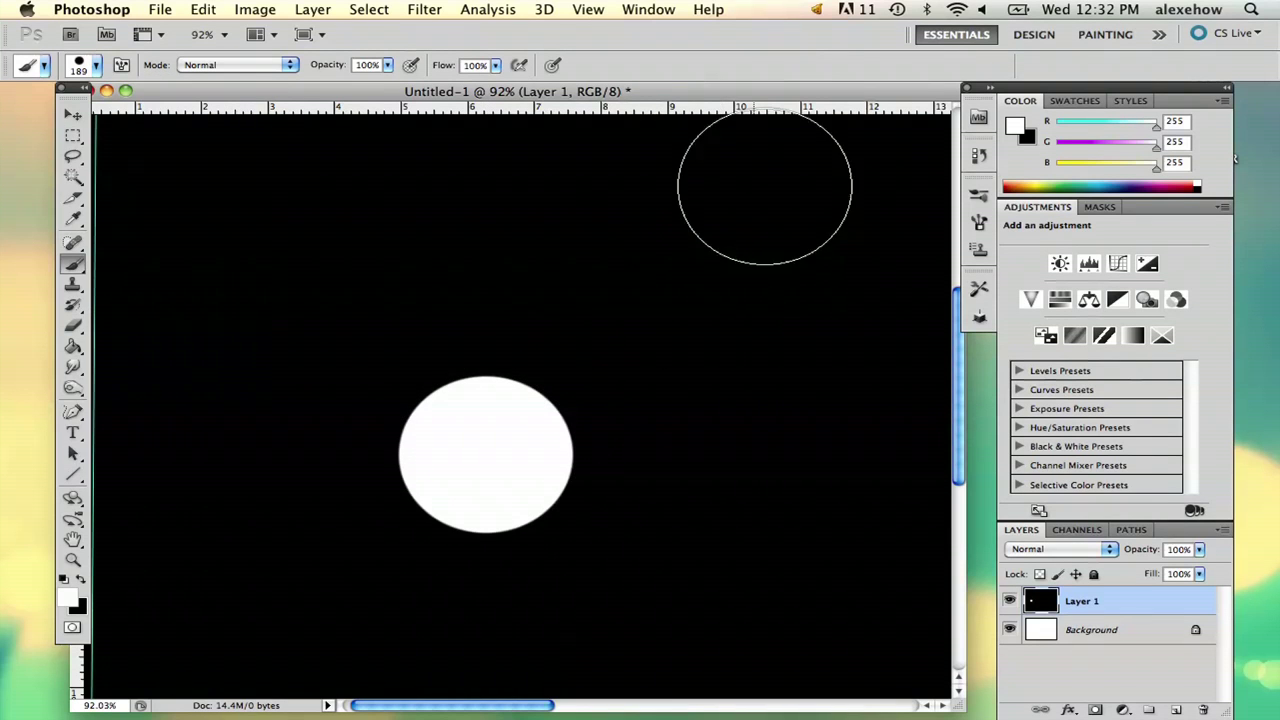
key("ctrl+z")
left_click(451, 412)
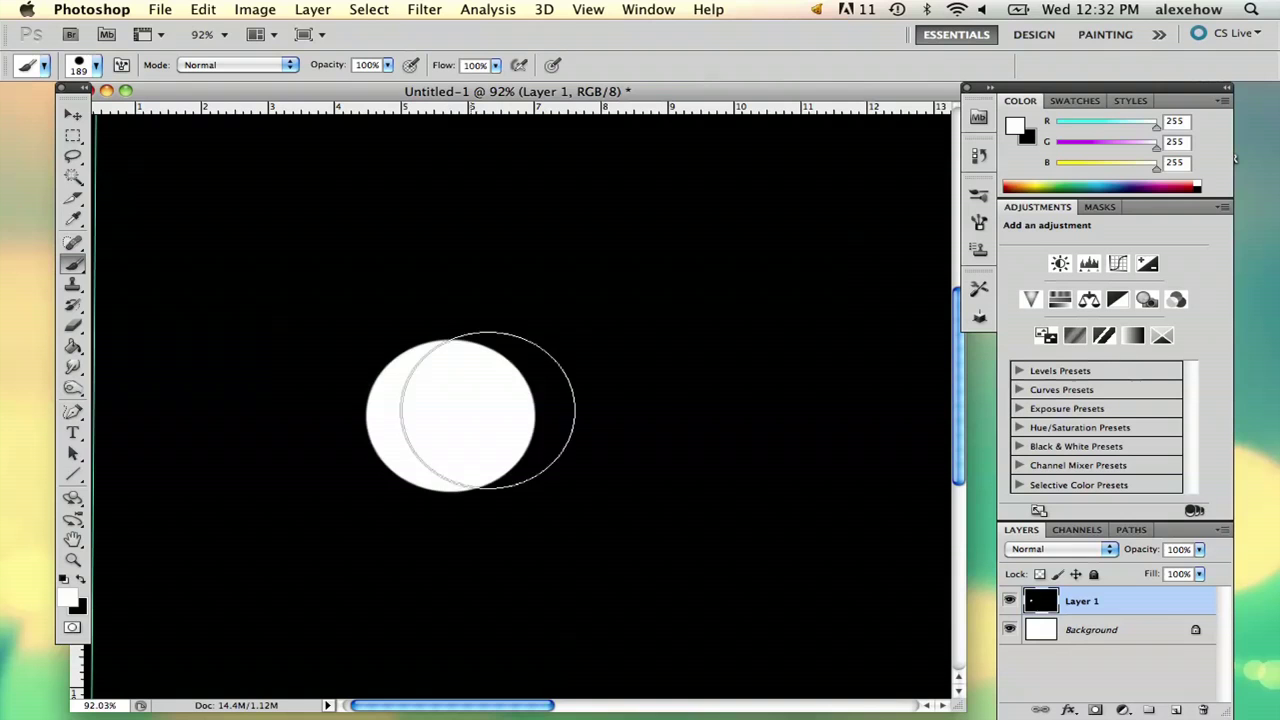
key("ctrl+z")
left_click_drag(453, 475, 548, 462)
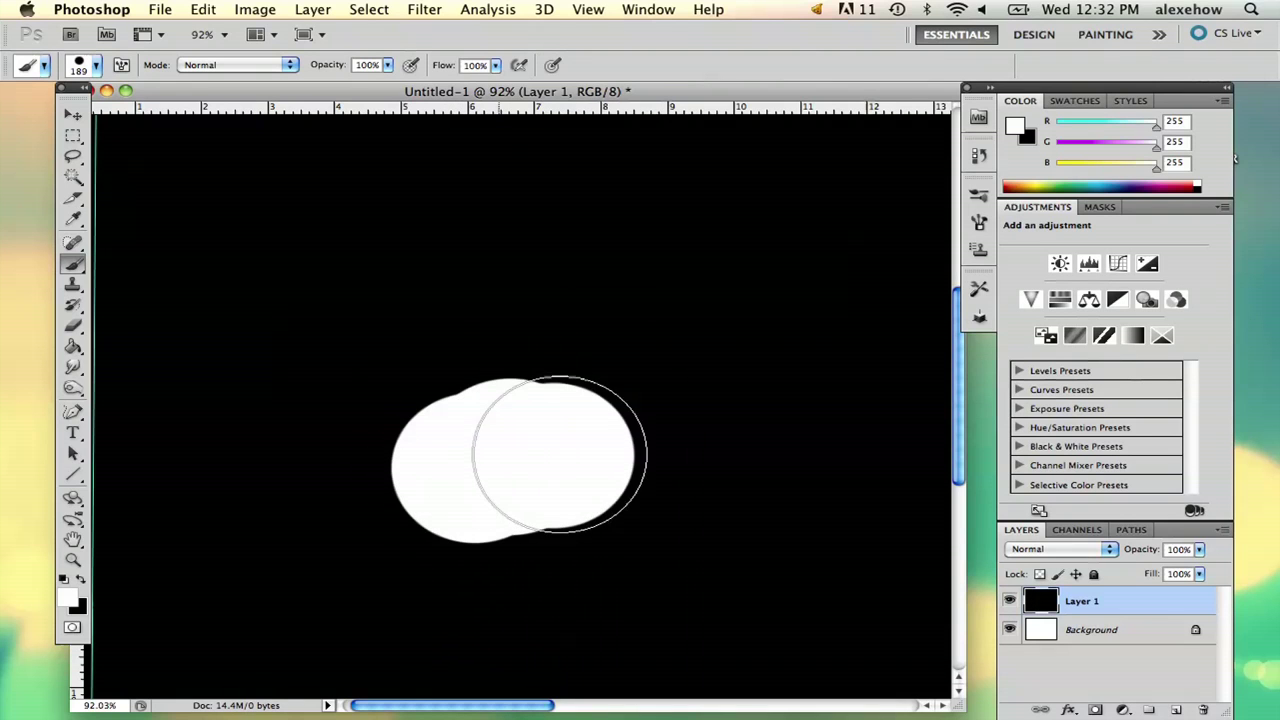
key("ctrl+z")
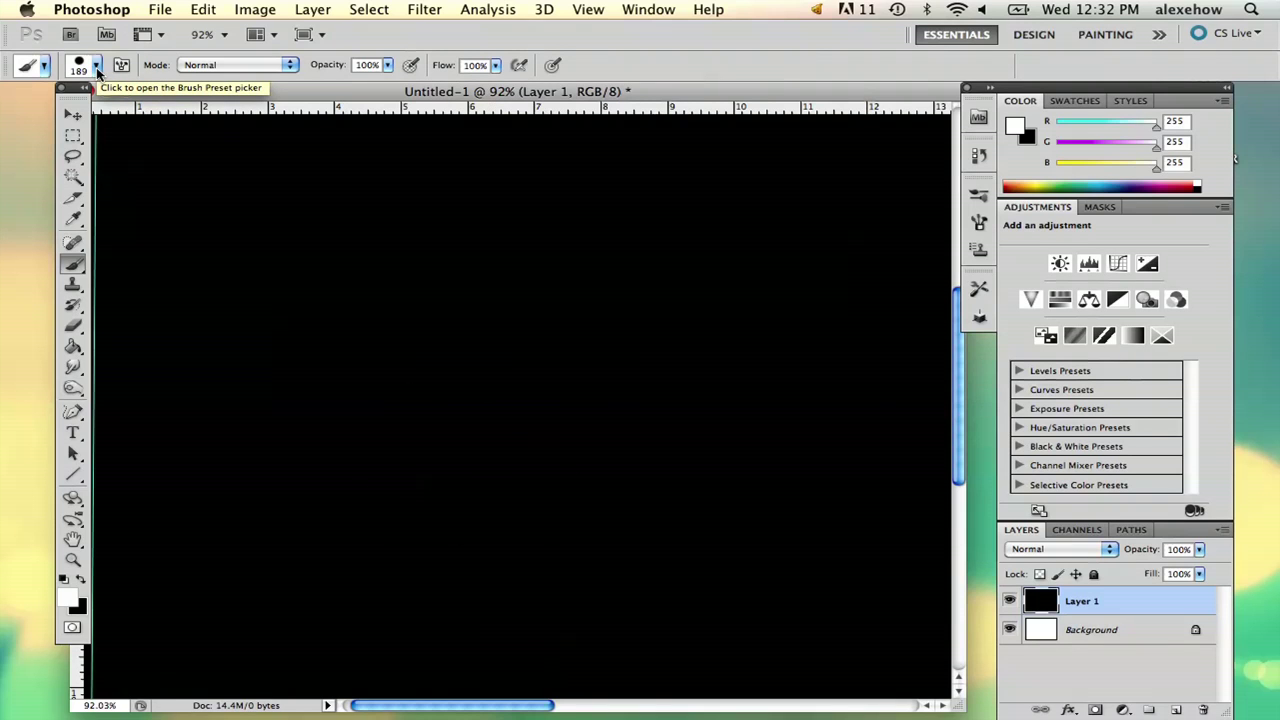
- Enlarge the brush to 288 px and stamp the large white bottom ball
left_click(97, 72)
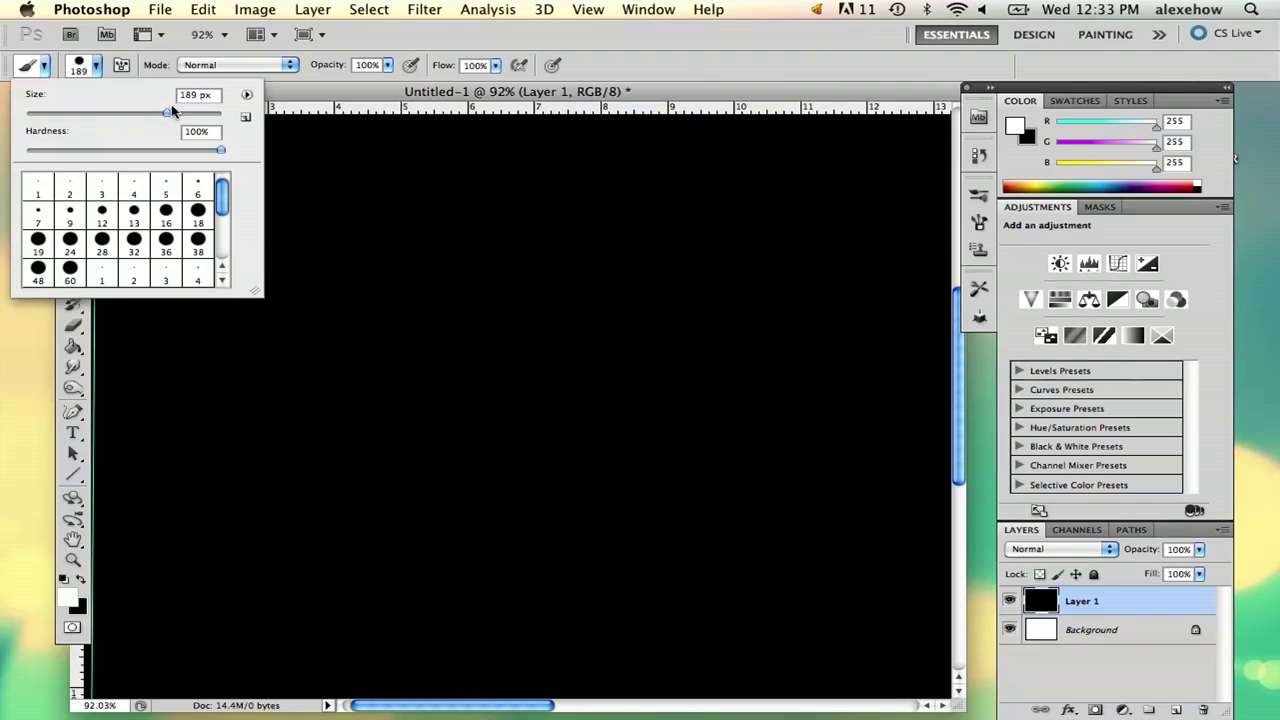
left_click_drag(175, 114, 192, 116)
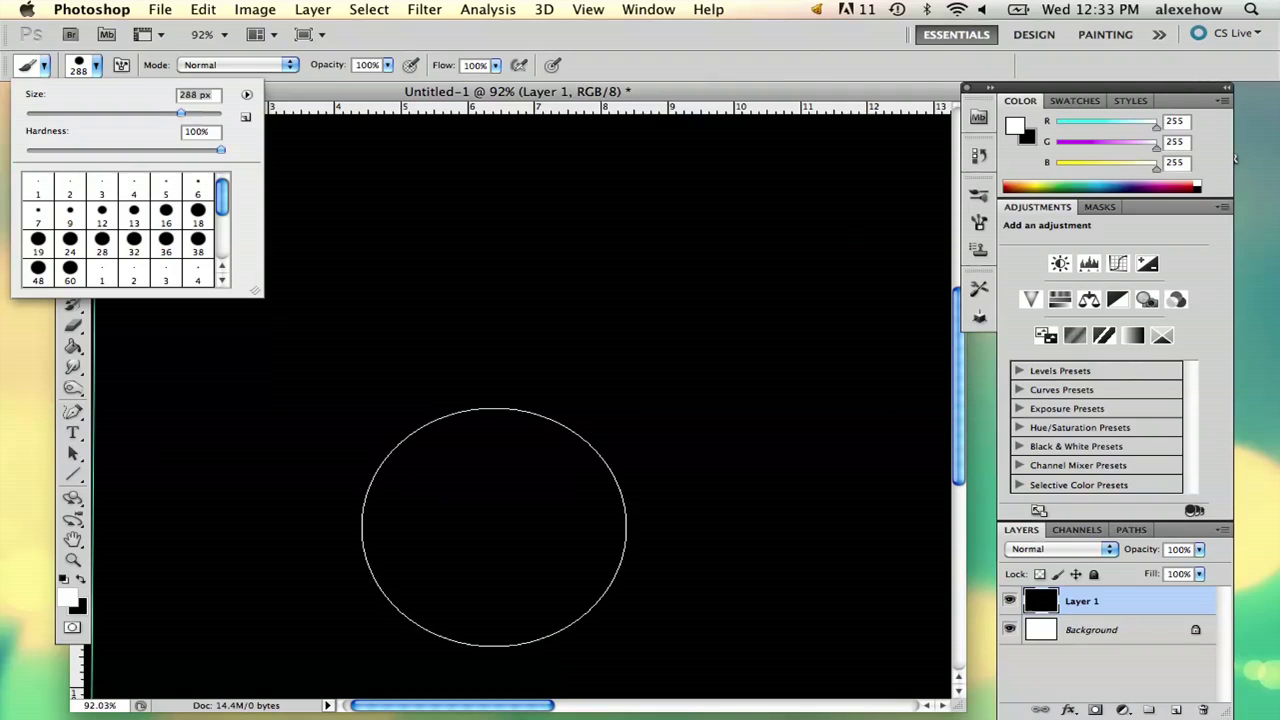
left_click(494, 527)
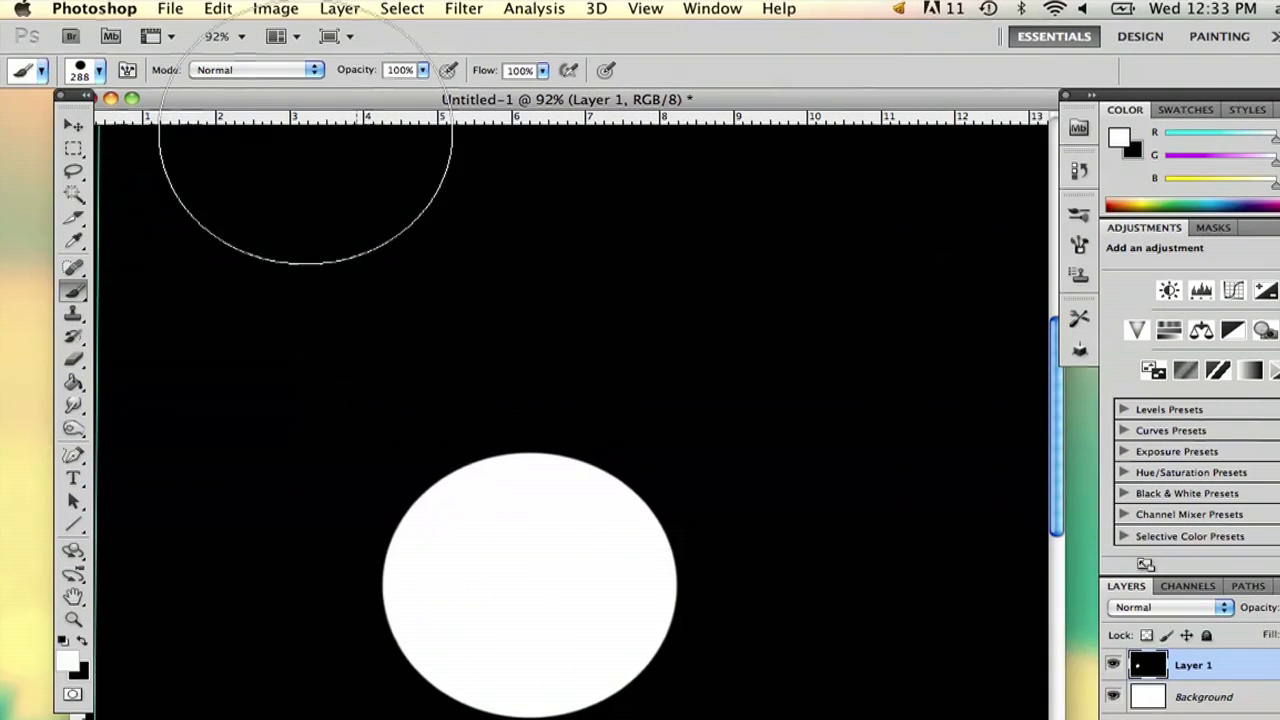
- Stamp a 180 px white middle ball above the base, redoing one misplaced try
left_click(82, 72)
left_click(166, 123)
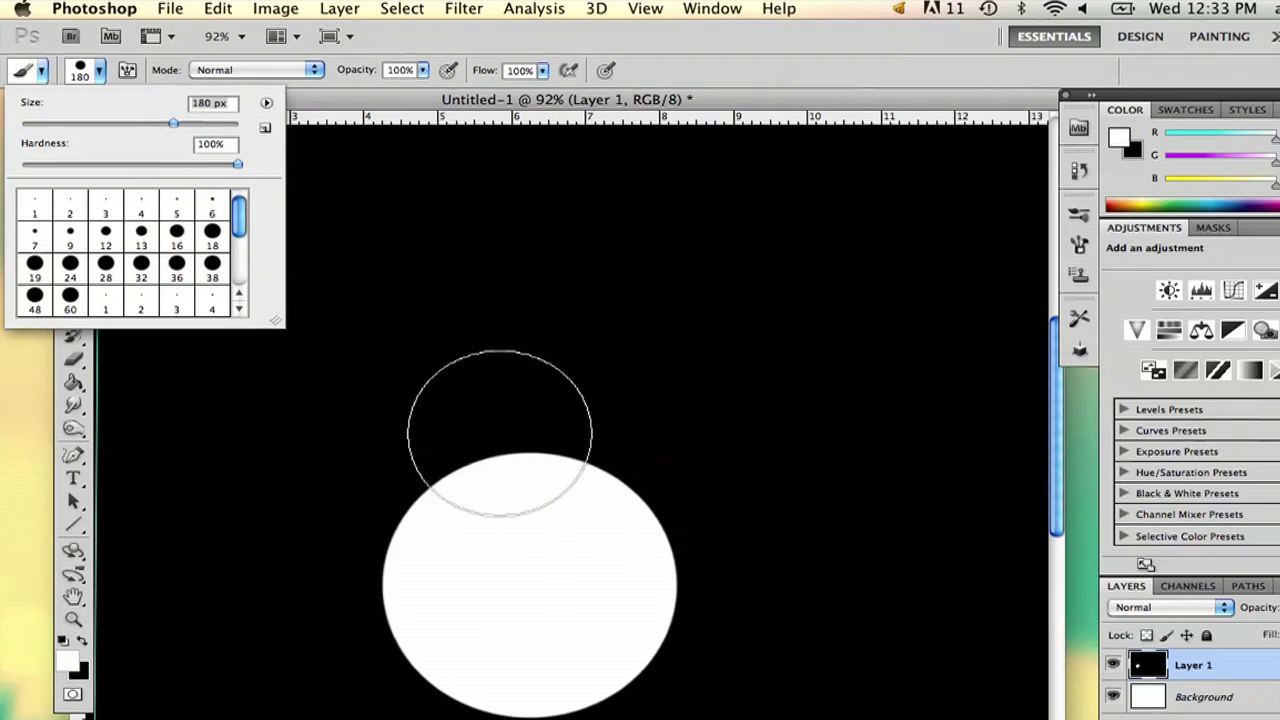
left_click(519, 415)
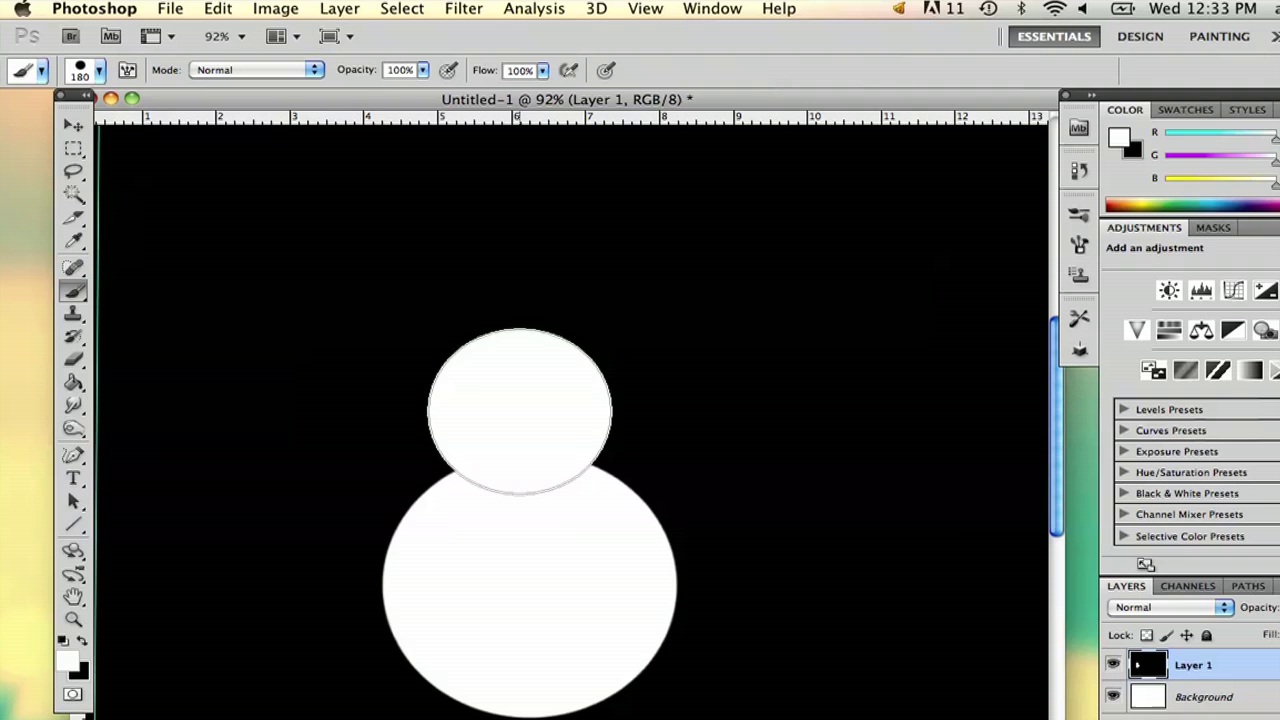
key("ctrl+z")
left_click(522, 450)
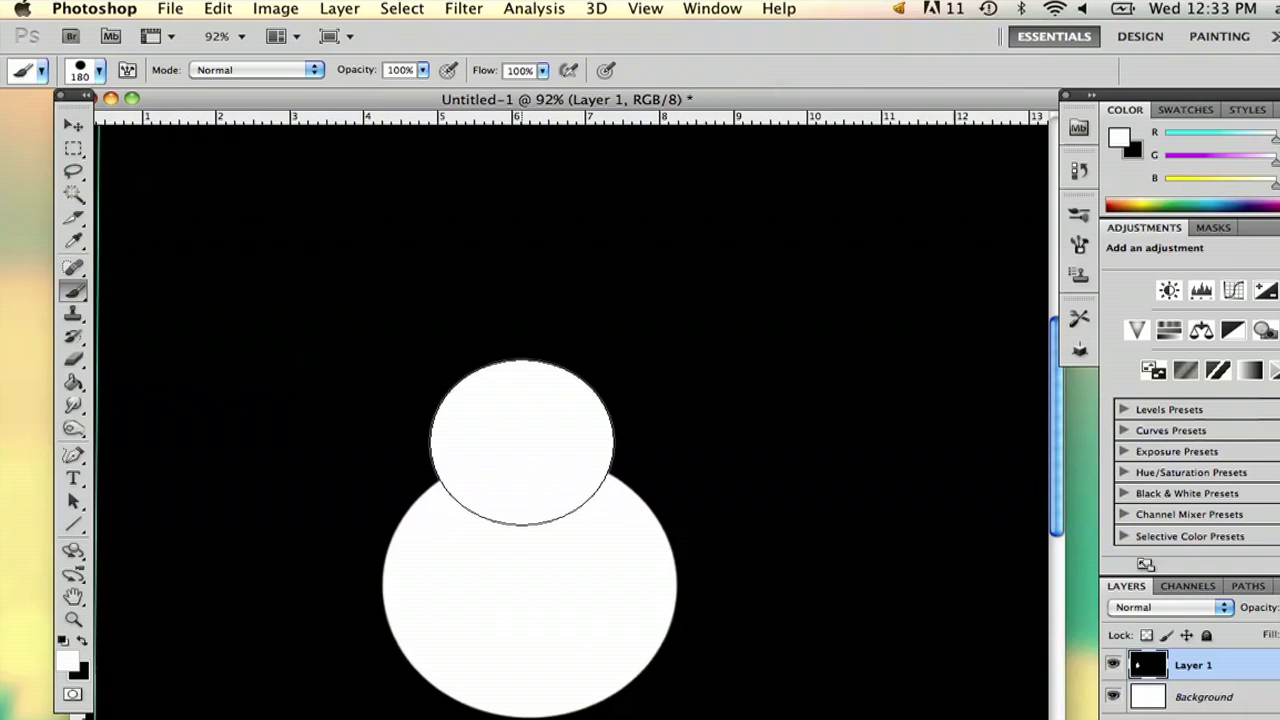
- Shrink the brush to 135 px and stamp the white head on top
left_click(101, 72)
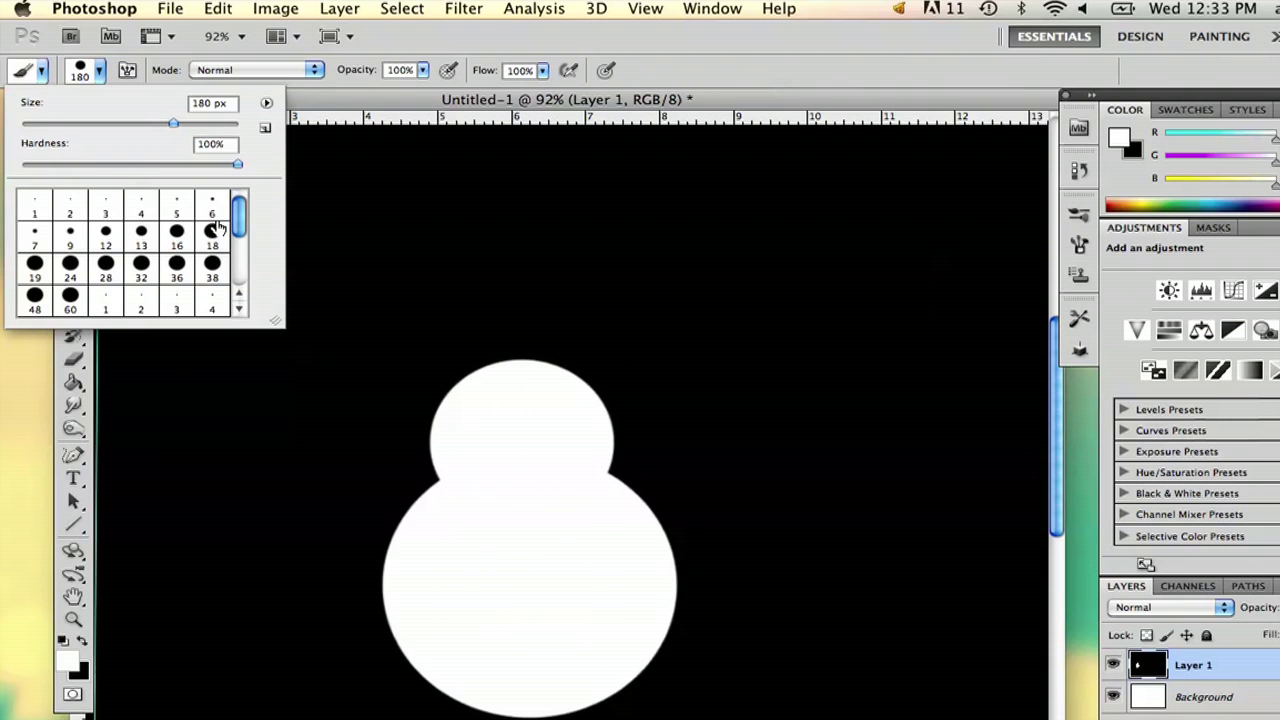
left_click_drag(160, 125, 149, 123)
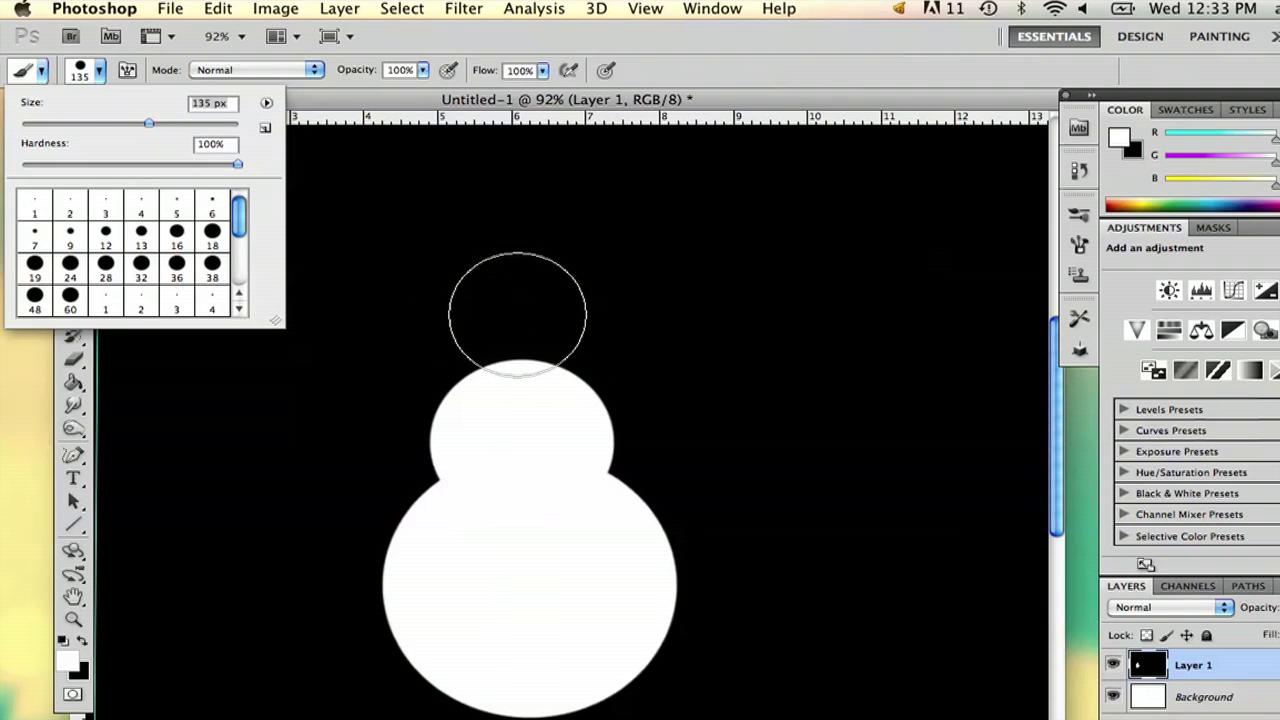
left_click(517, 305)
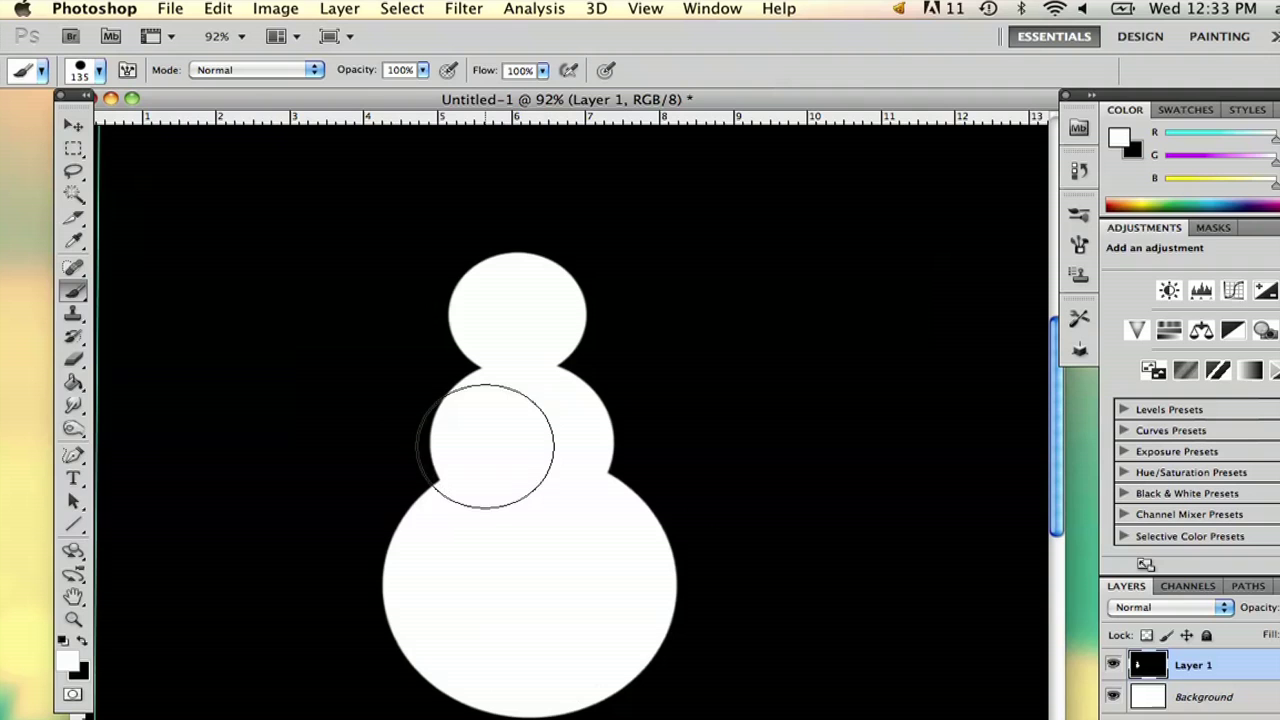
- Paint two black 16 px dot eyes on the head, then shrink the brush to 6 px
left_click(83, 642)
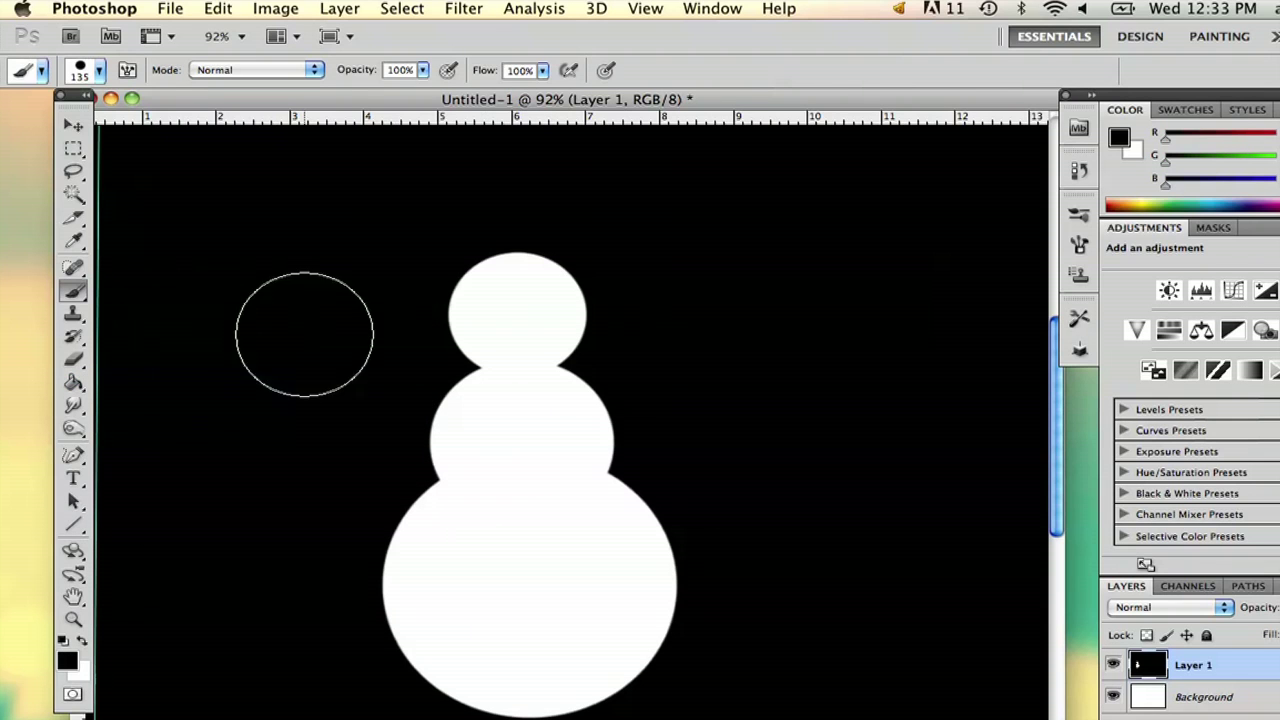
left_click(99, 70)
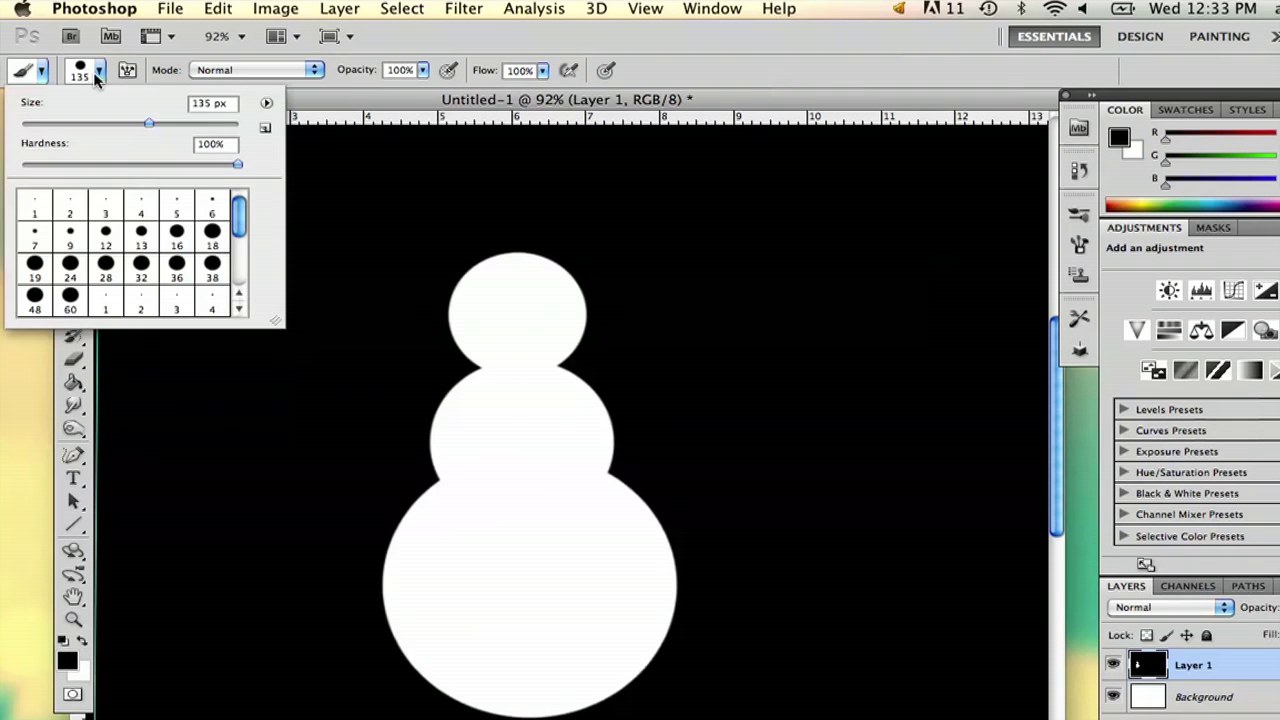
left_click(65, 232)
left_click(176, 237)
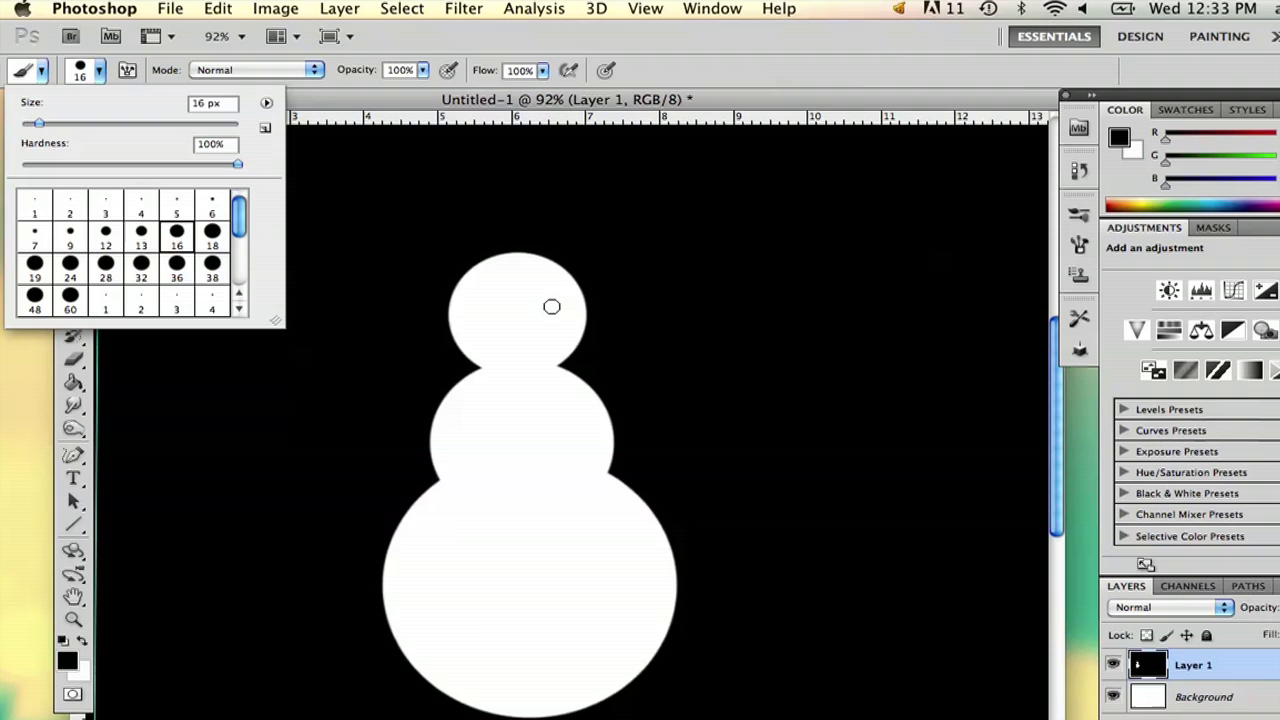
left_click(484, 297)
left_click(484, 297)
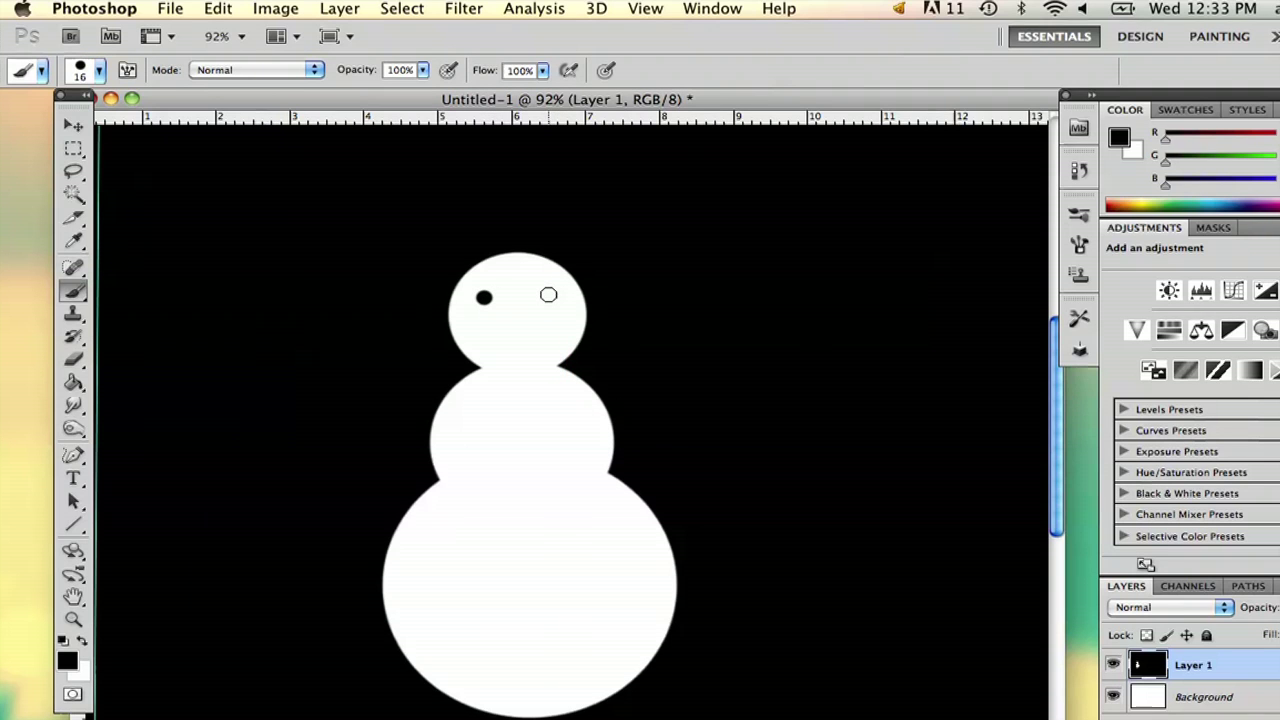
left_click(548, 295)
left_click(98, 70)
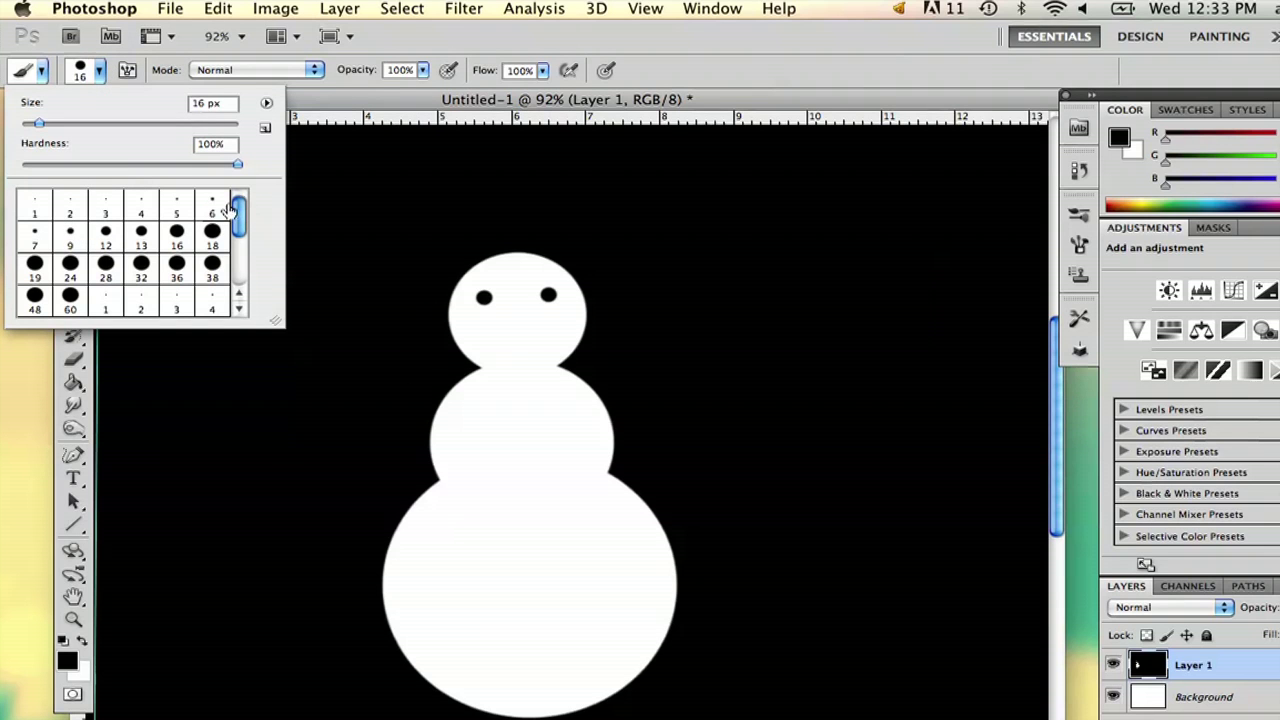
left_click(211, 206)
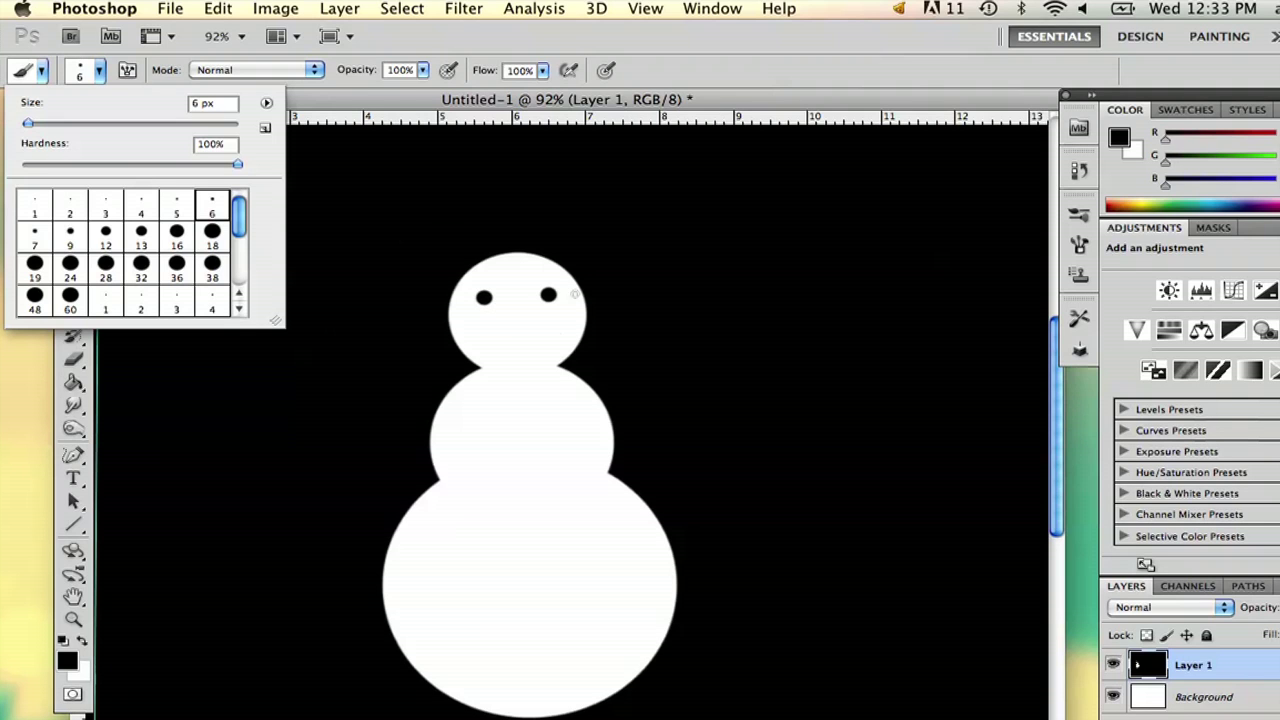
- Zoom in and dot a curved smile of small black 6 px dots below the eyes
left_click(530, 90)
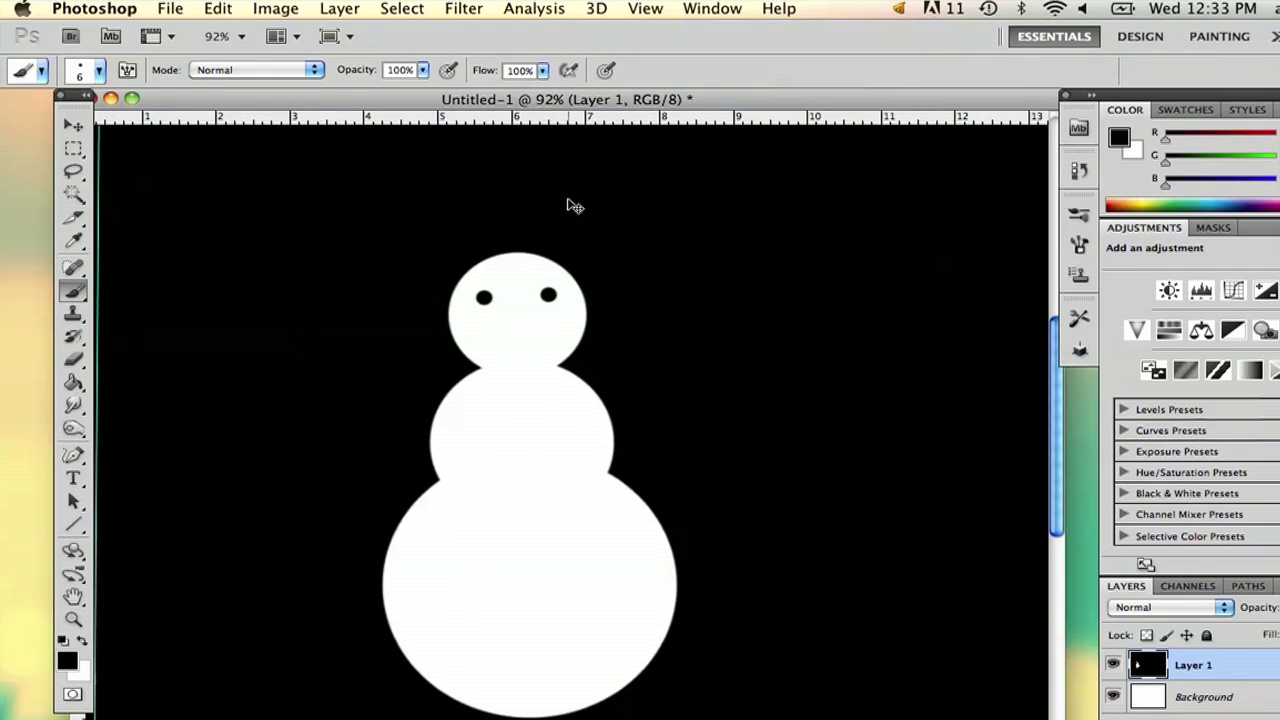
key("super+equal")
key("super+equal")
scroll(568, 200, "up", 5)
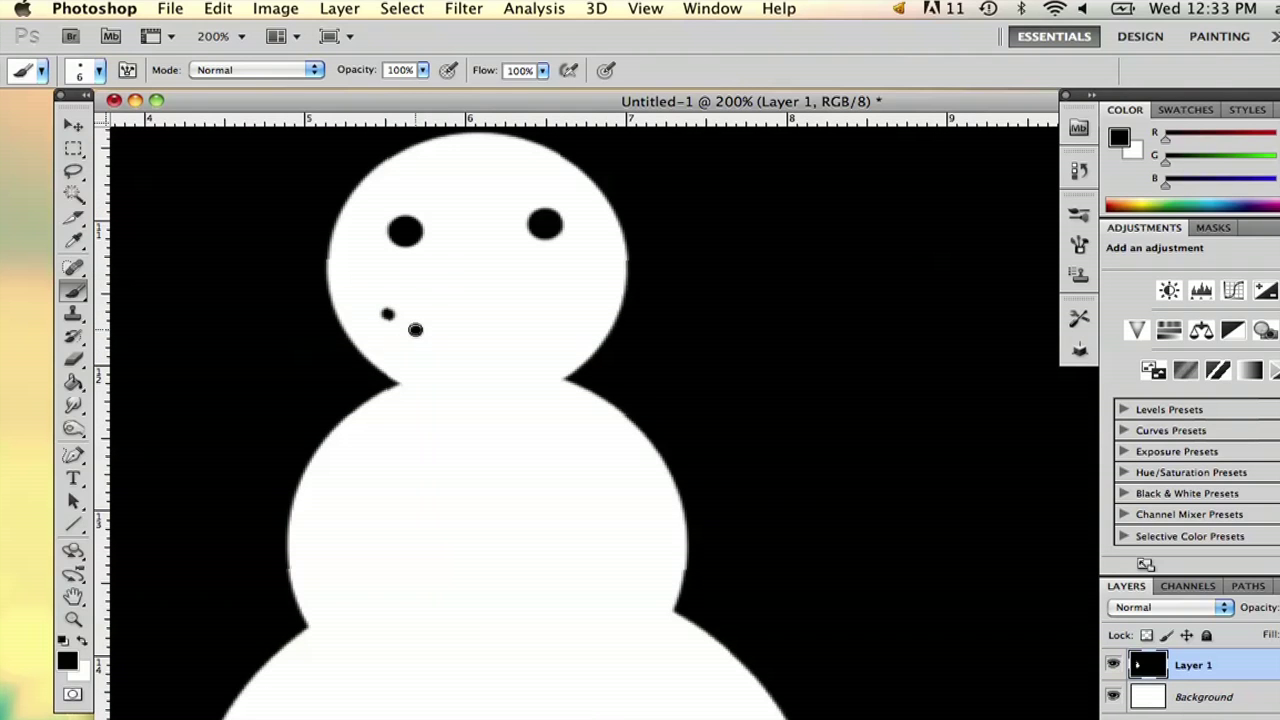
left_click(415, 330)
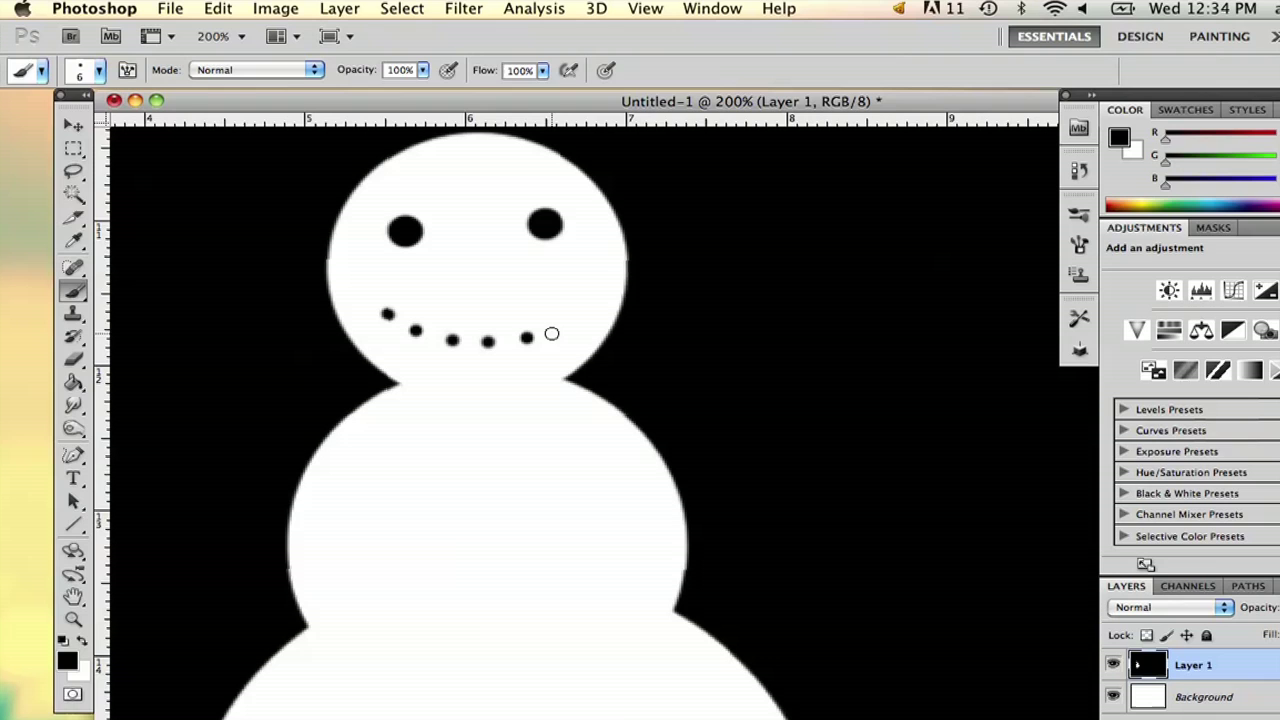
left_click(560, 319)
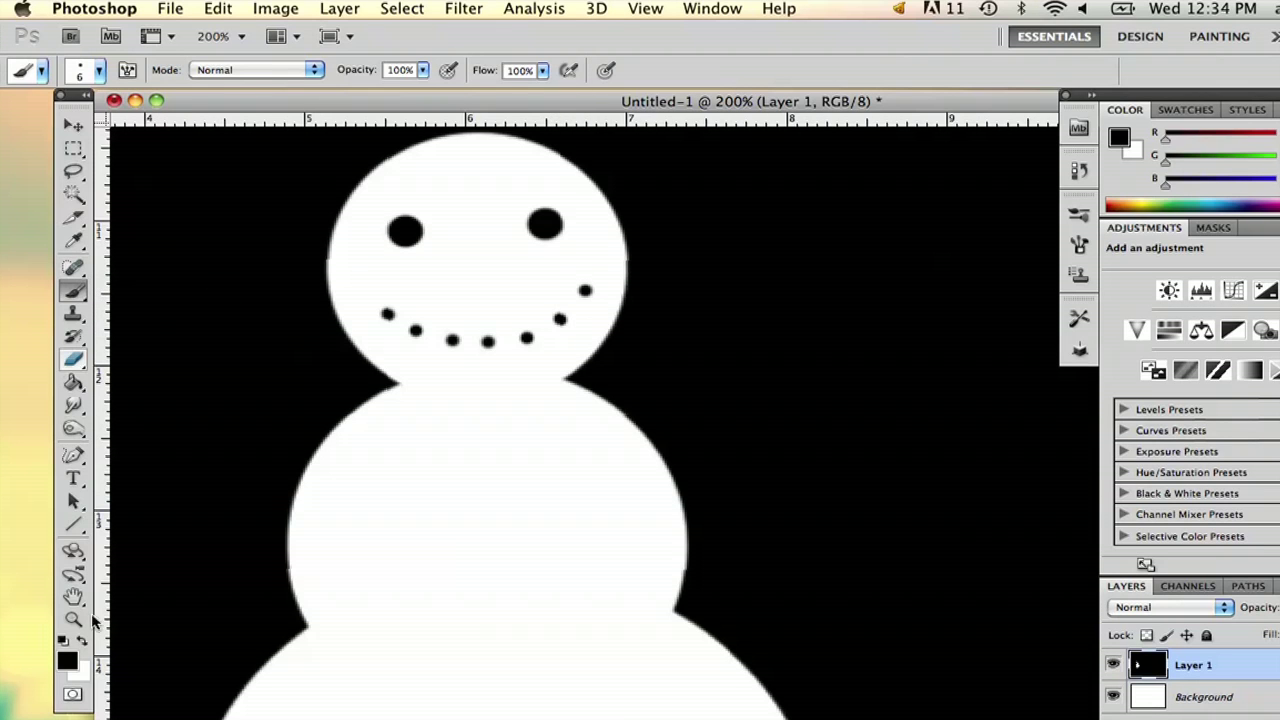
- Set the foreground colour to carrot orange (ef7a1b)
left_click(67, 662)
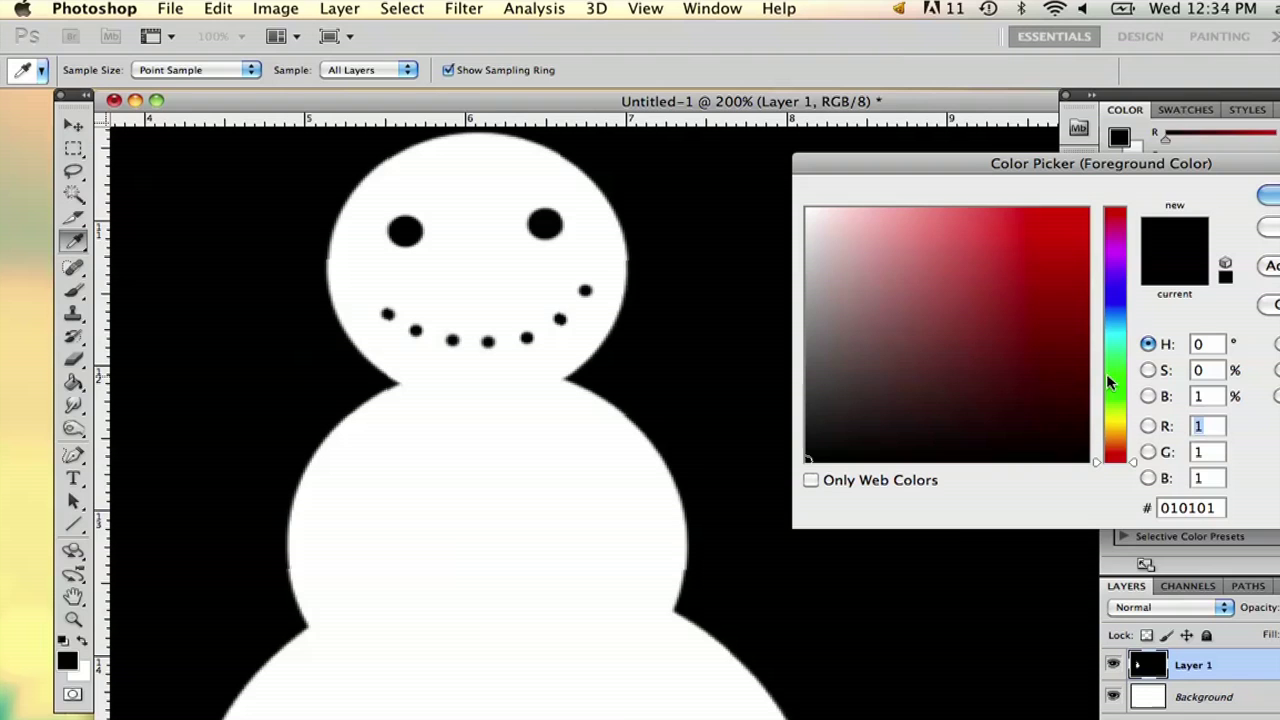
left_click(1120, 445)
left_click(1056, 223)
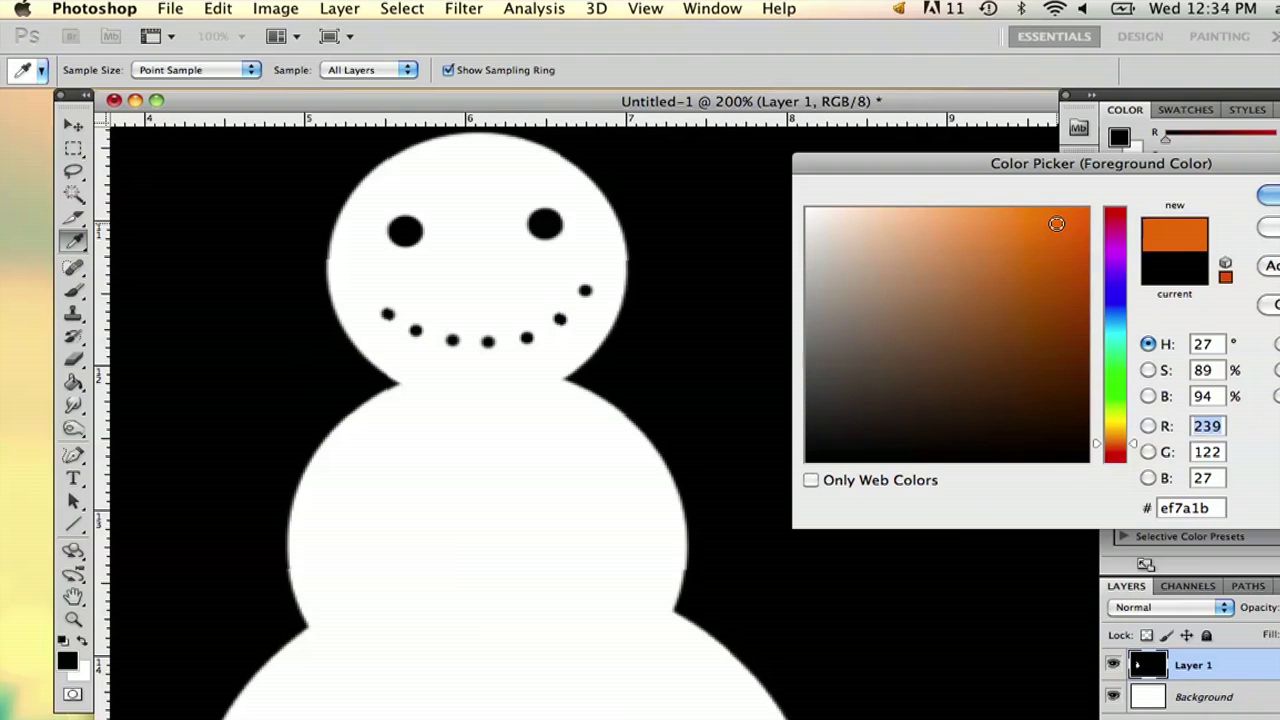
key("Return")
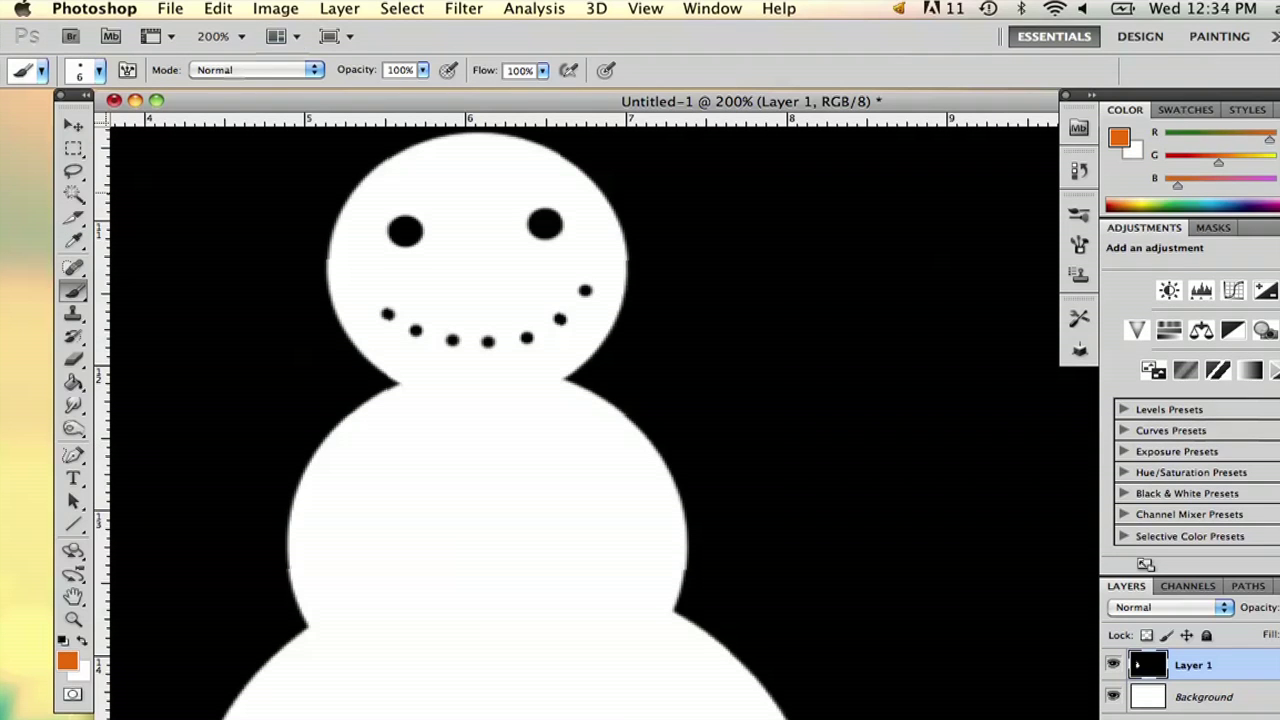
- Paint a solid orange carrot nose below the eyes with a 4 px brush
right_click(465, 260)
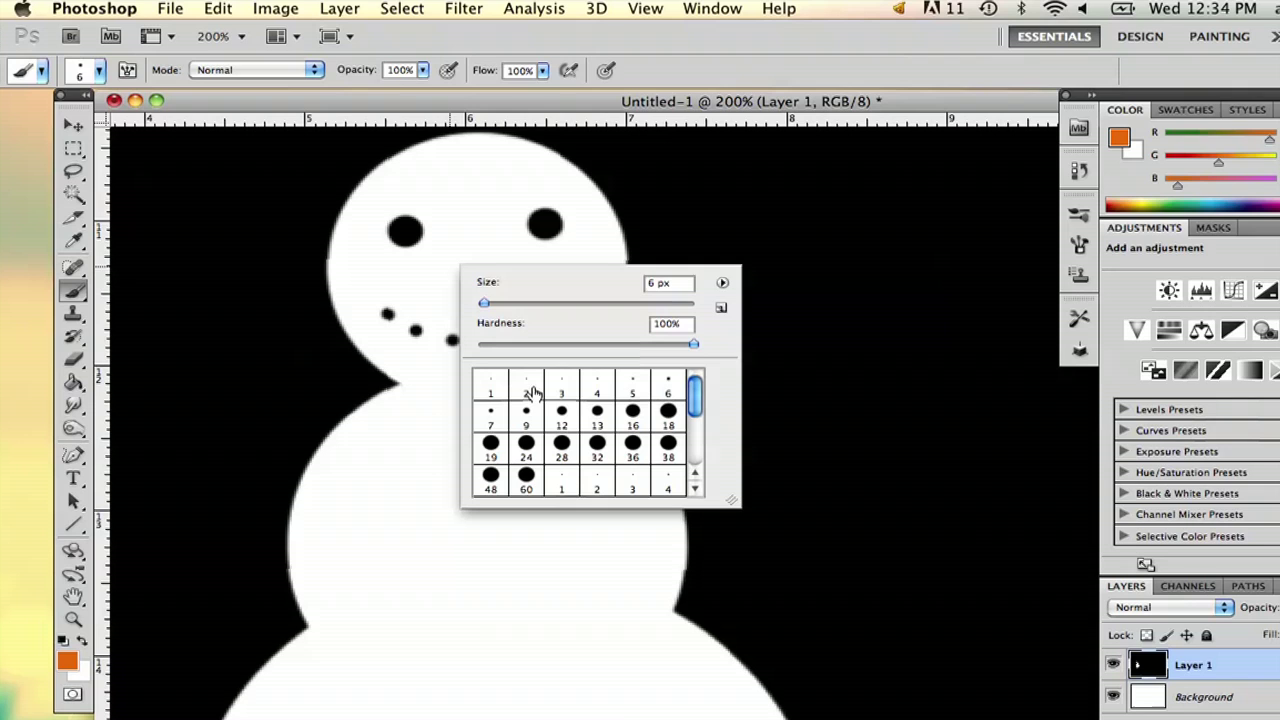
left_click(595, 390)
key("Return")
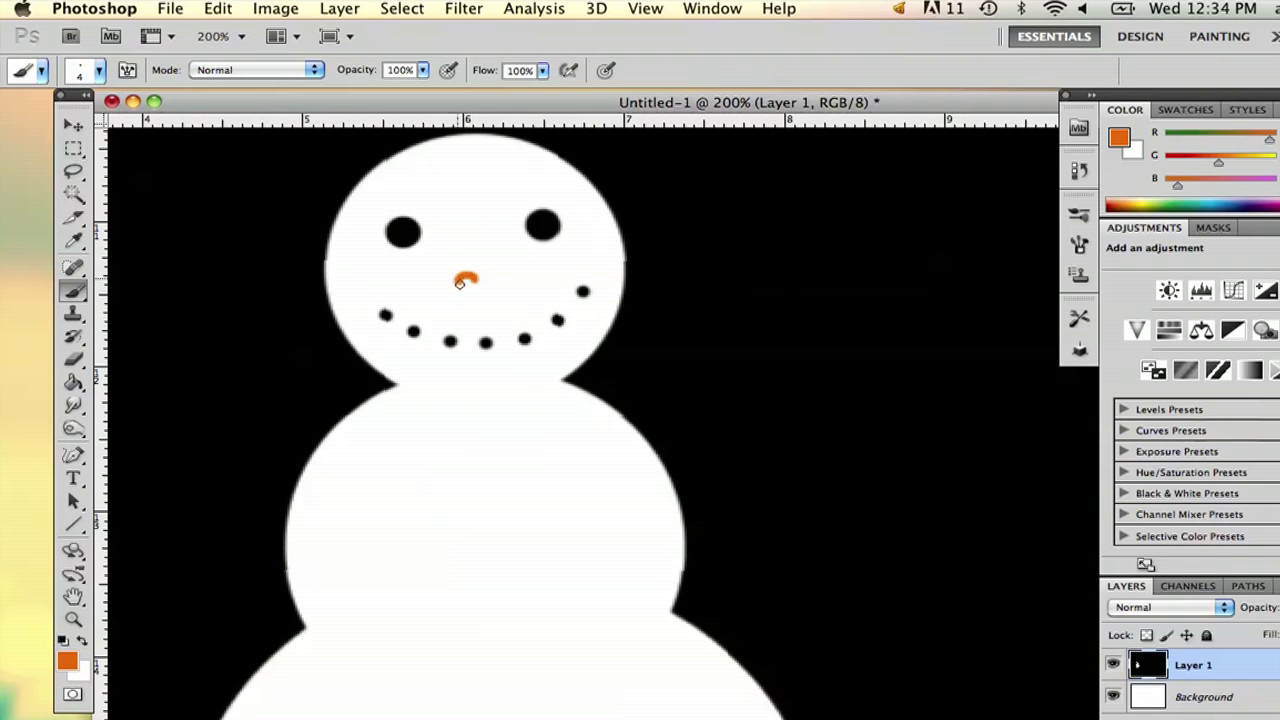
left_click_drag(466, 277, 469, 290)
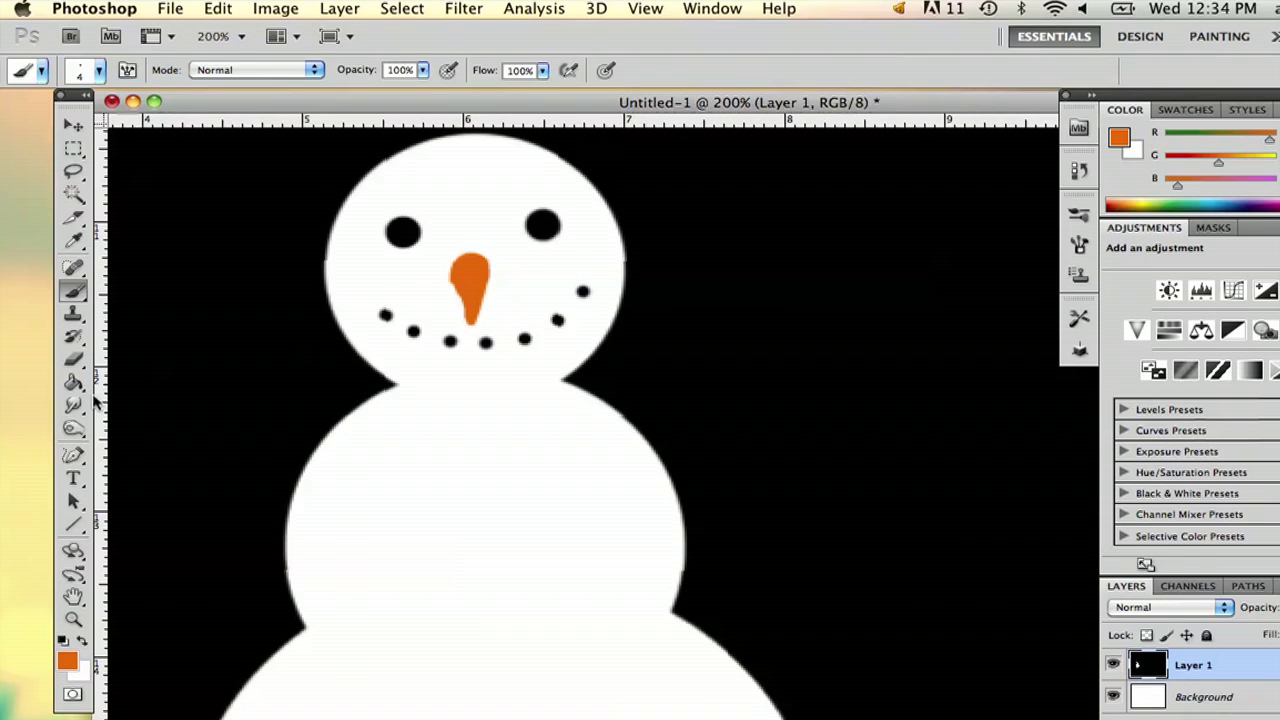
- Dodge streaks down the carrot nose using a 3 px brush with Range set to Highlights
left_click(73, 428)
left_click(99, 70)
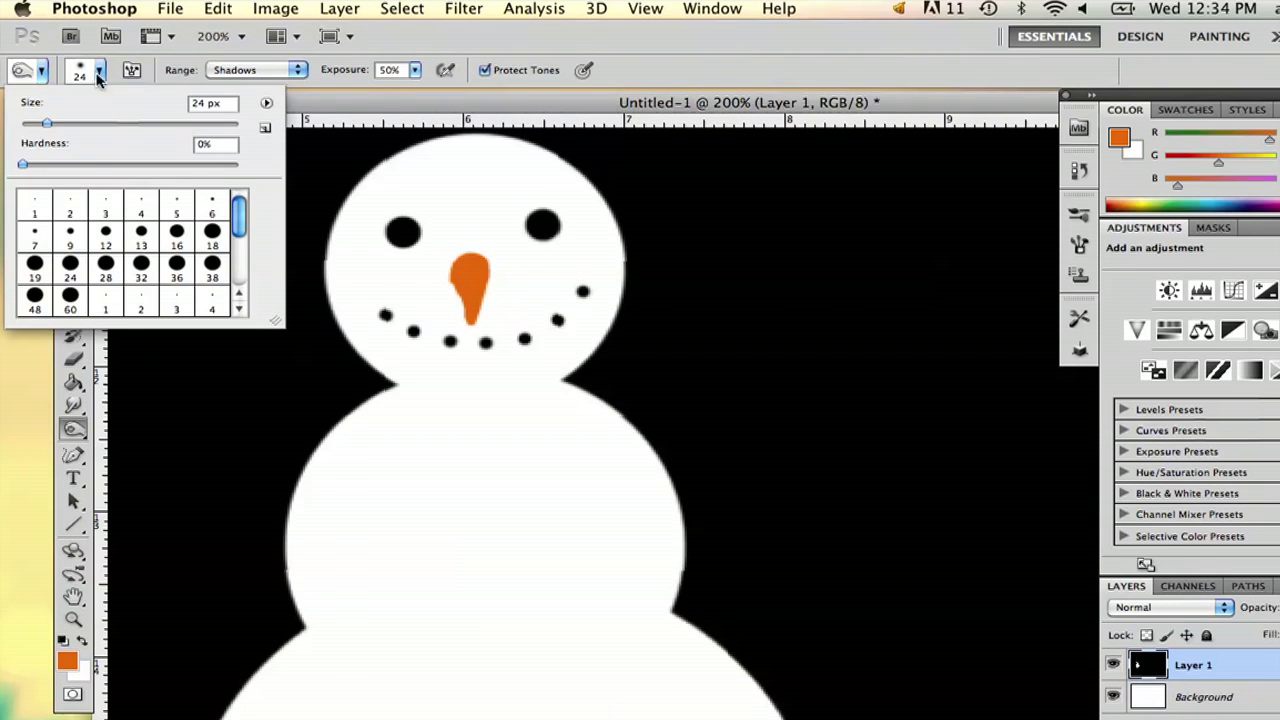
left_click(105, 205)
left_click(453, 272)
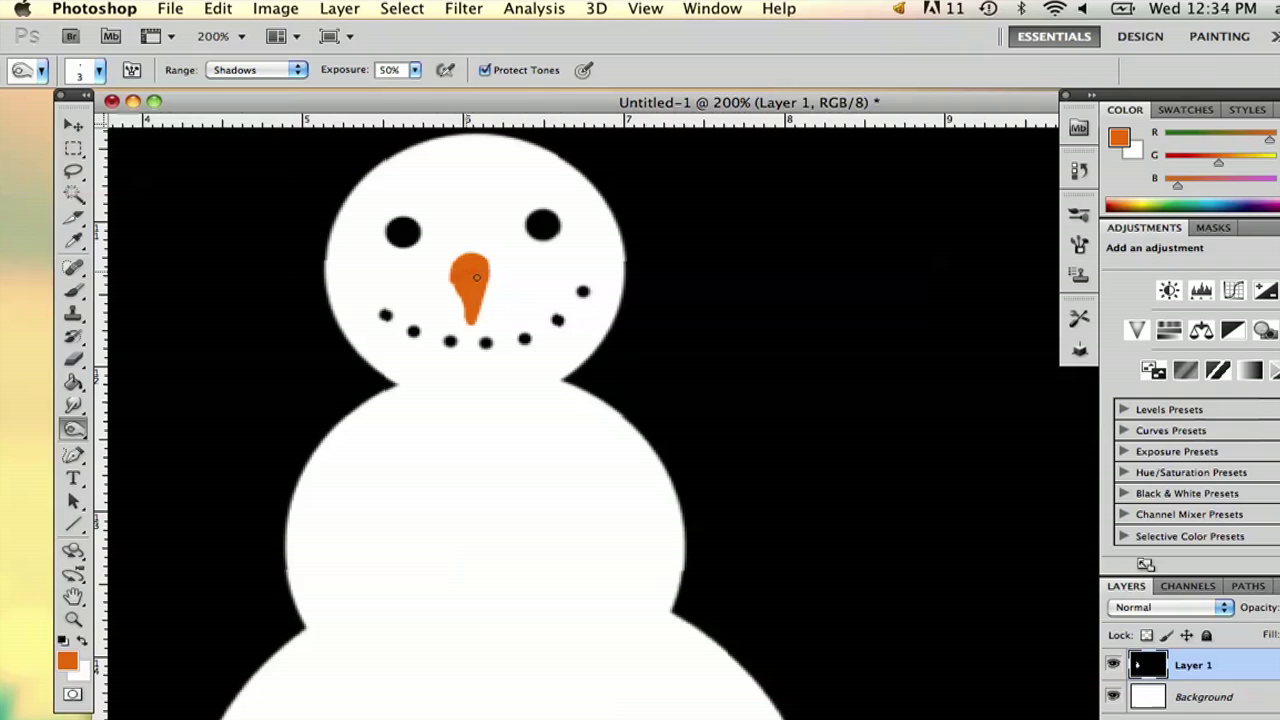
left_click(284, 76)
left_click(240, 81)
left_click(258, 70)
left_click(240, 82)
left_click_drag(483, 271, 461, 291)
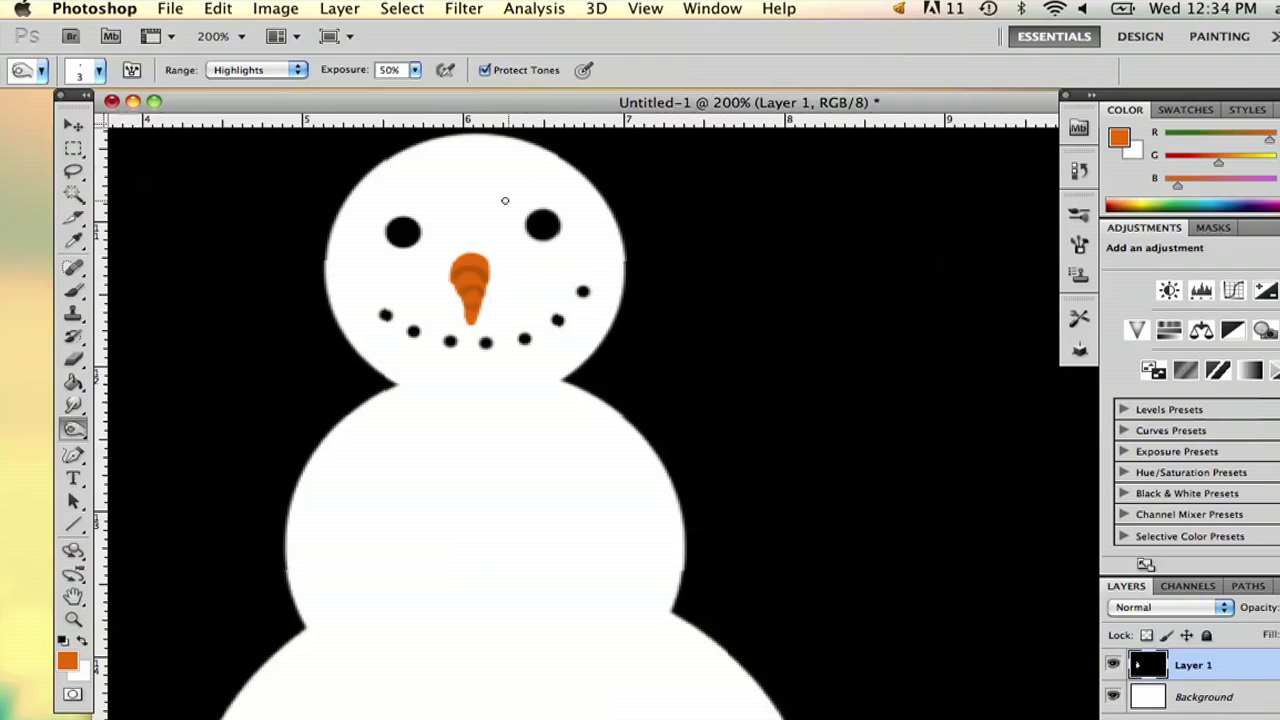
key("super+minus")
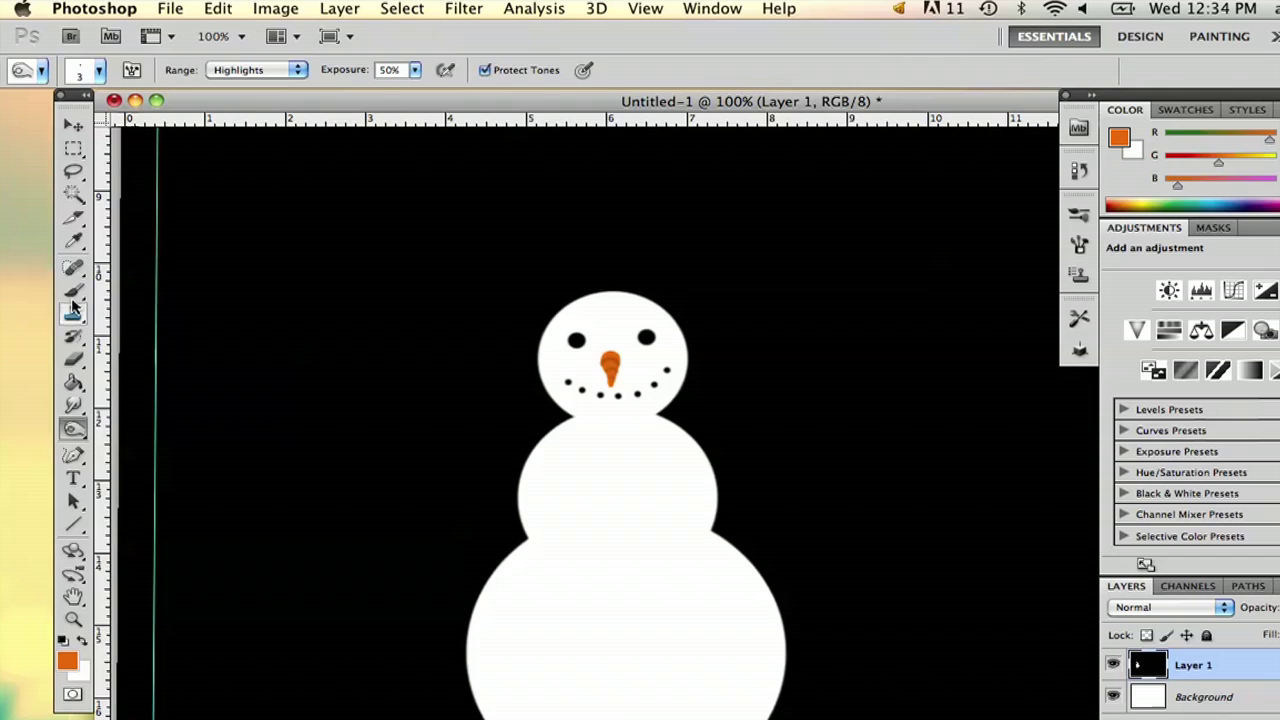
- Return to the Brush tool with pure black as the foreground colour
left_click(73, 290)
left_click(64, 651)
left_click(849, 457)
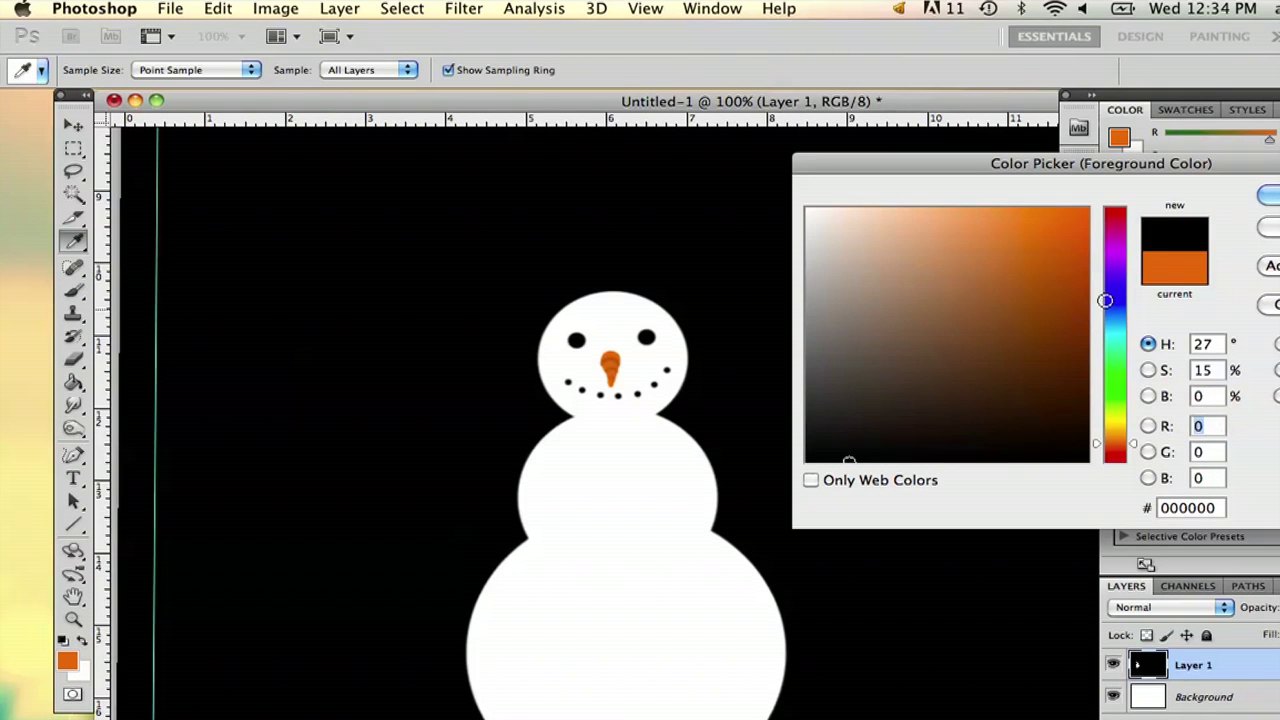
key("Return")
- Try three 32 px buttons on the middle ball, then undo them as too large
left_click(88, 70)
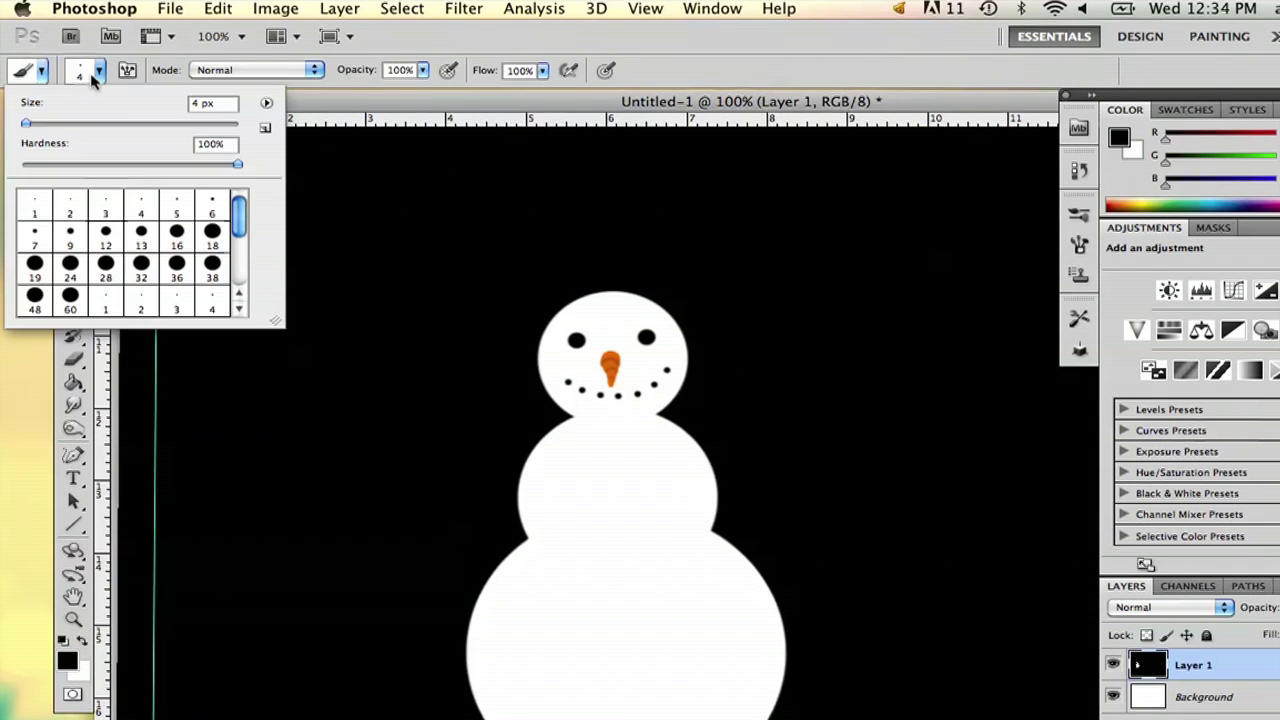
left_click(141, 235)
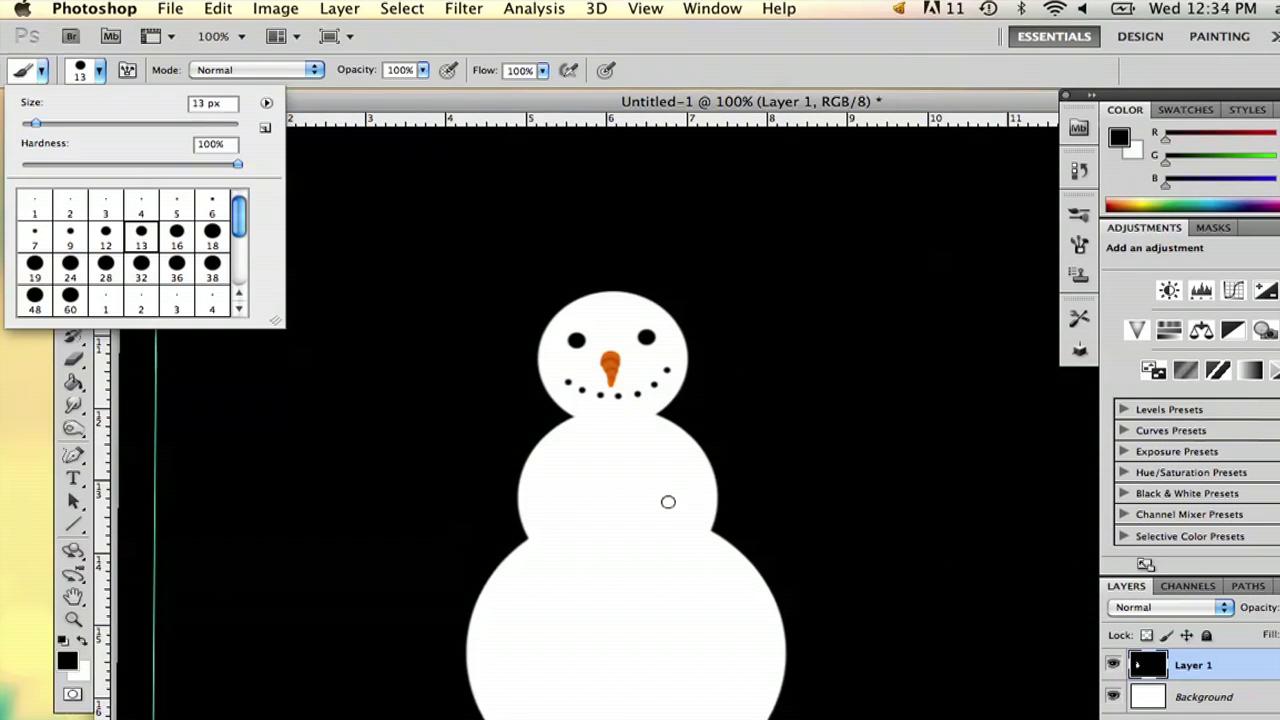
left_click(34, 295)
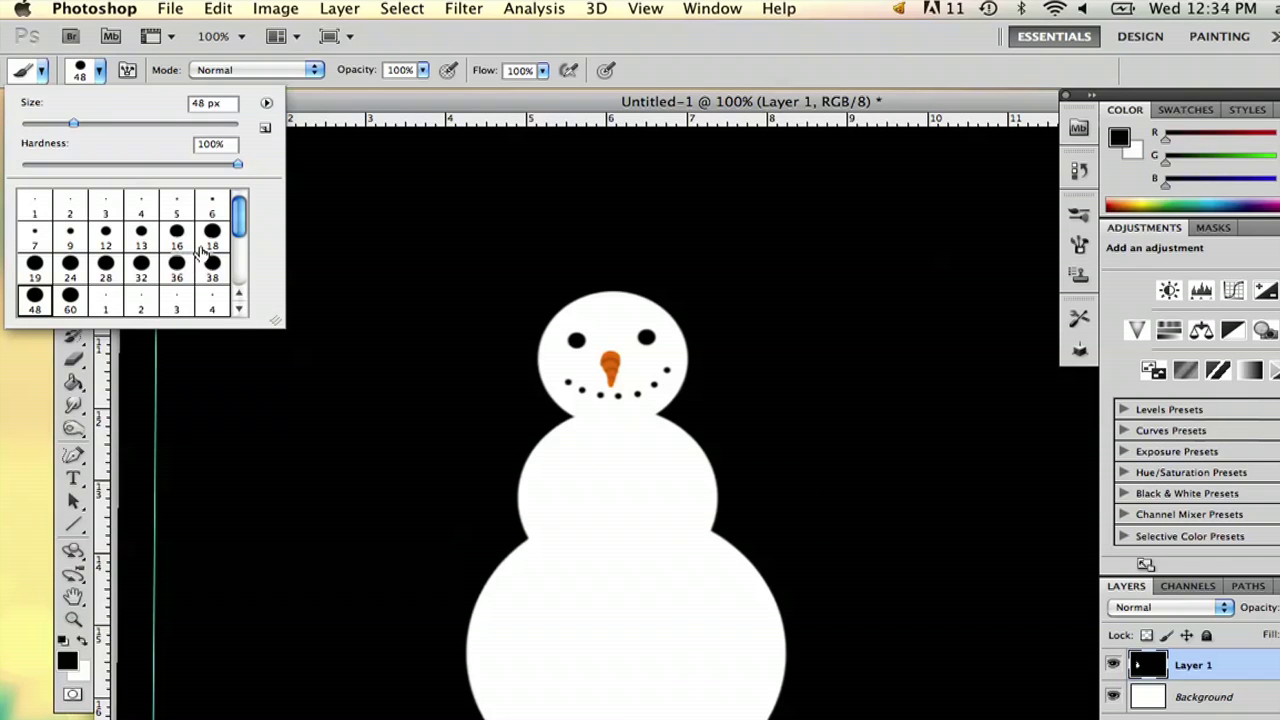
left_click(141, 266)
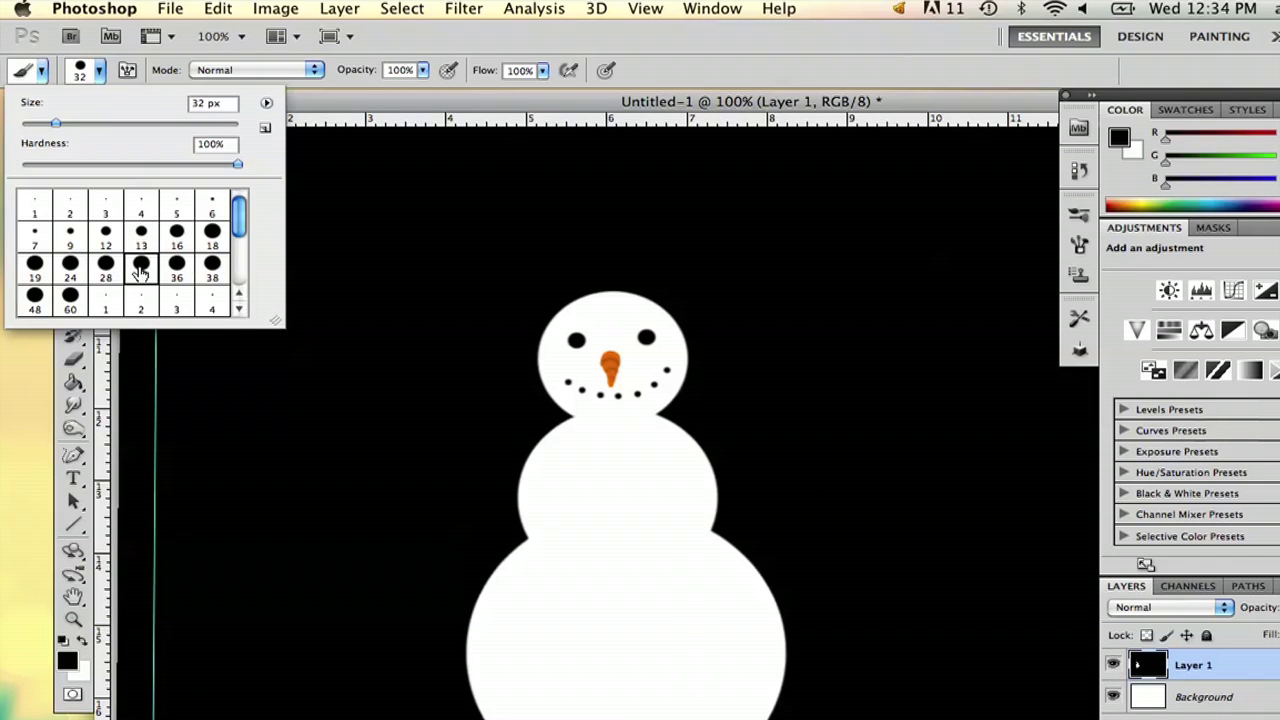
left_click(620, 463)
left_click(619, 510)
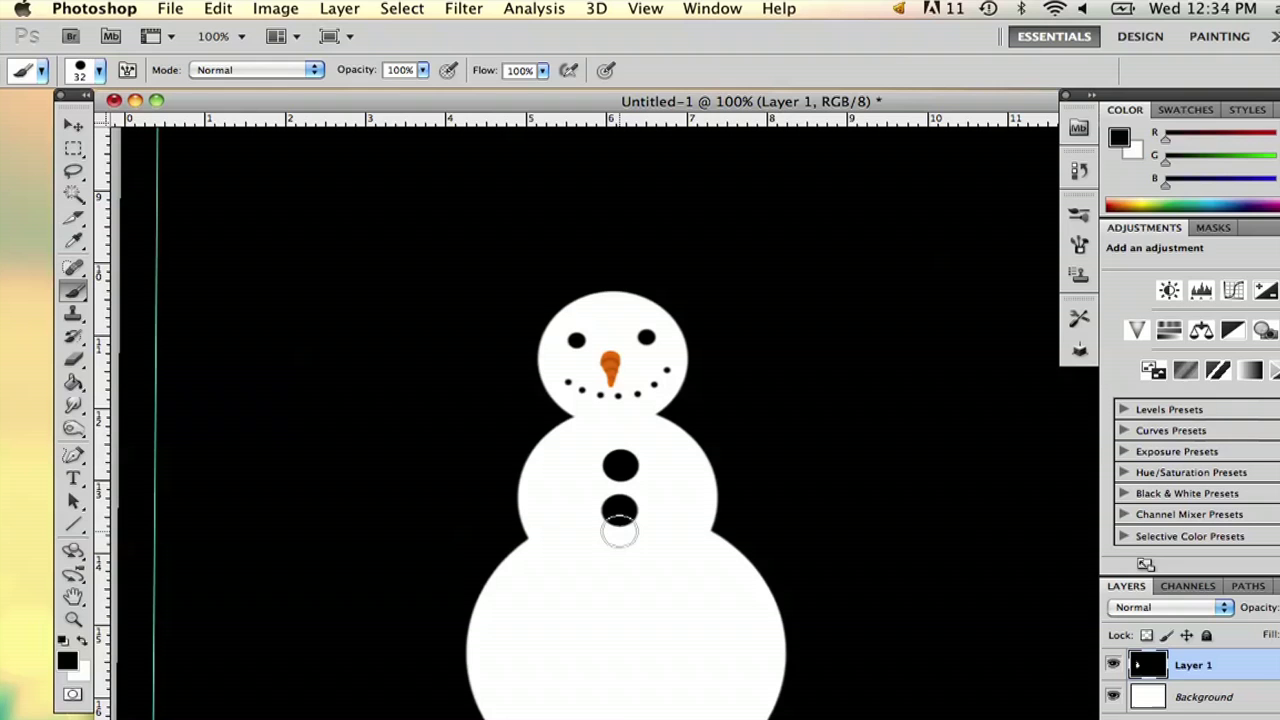
left_click(619, 548)
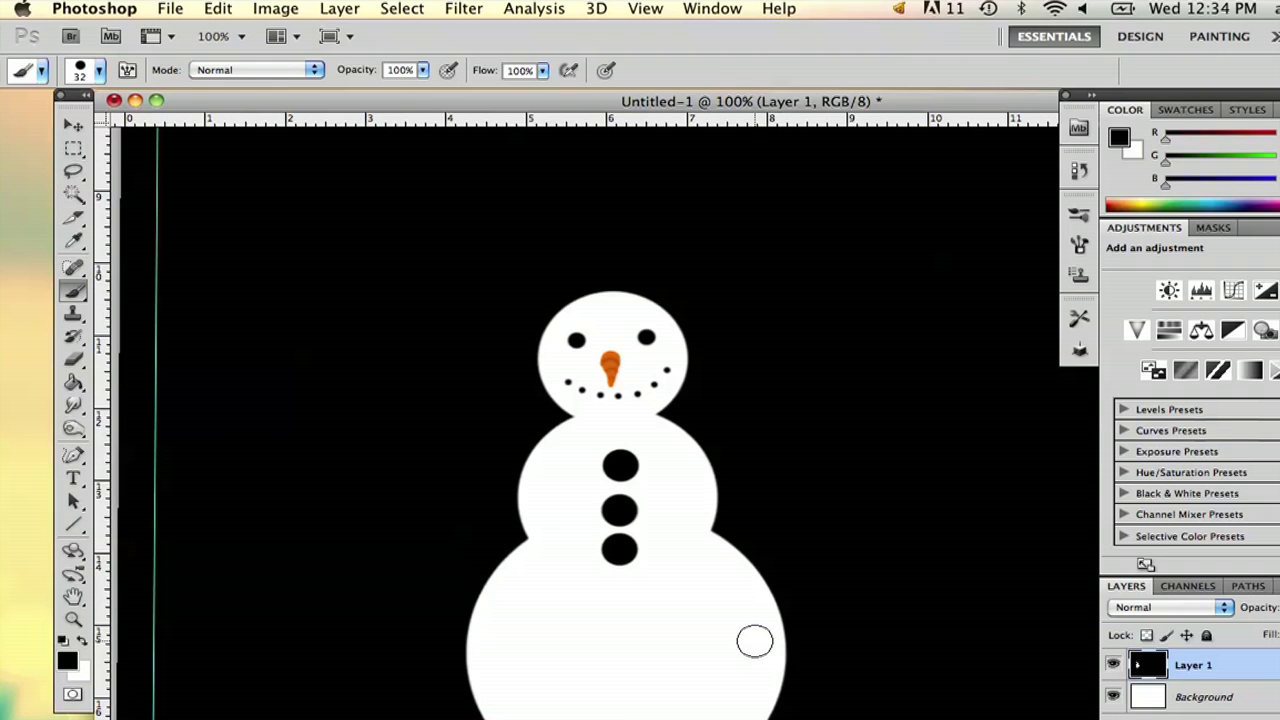
key("ctrl+alt+z")
key("ctrl+alt+z")
key("ctrl+alt+z")
- Paint small 13 px black buttons down the middle ball
left_click(99, 70)
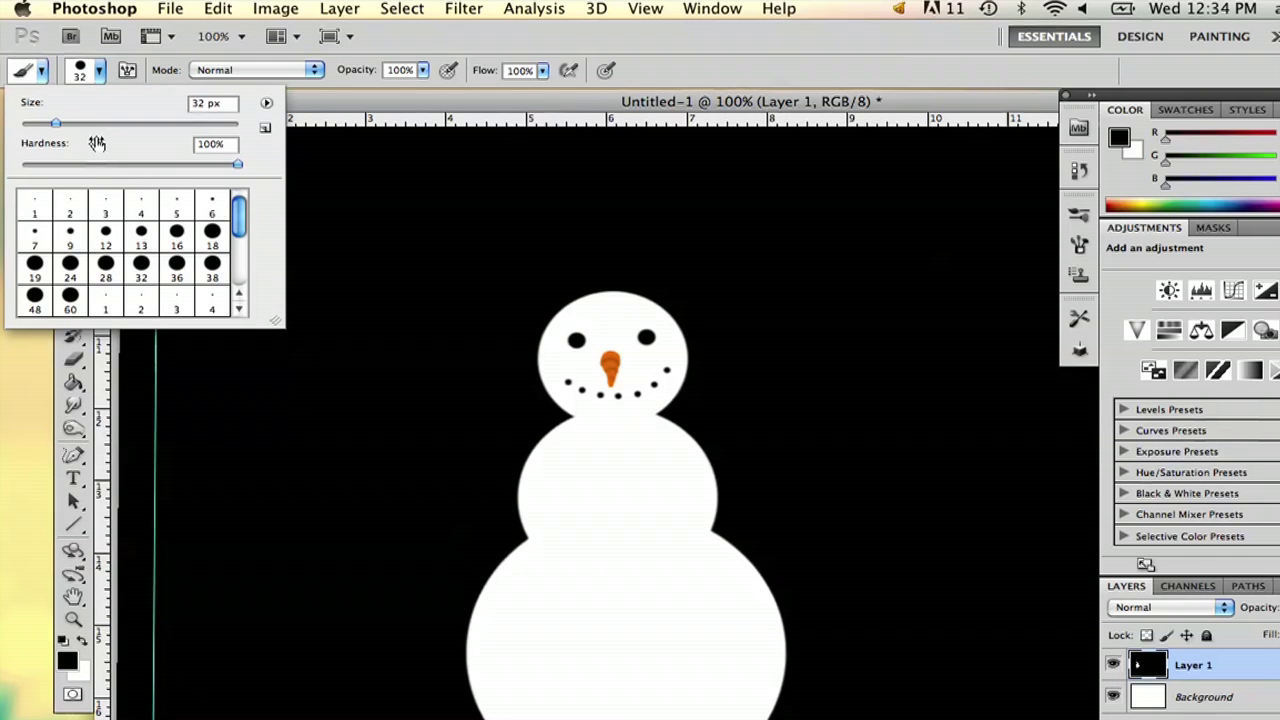
left_click(141, 234)
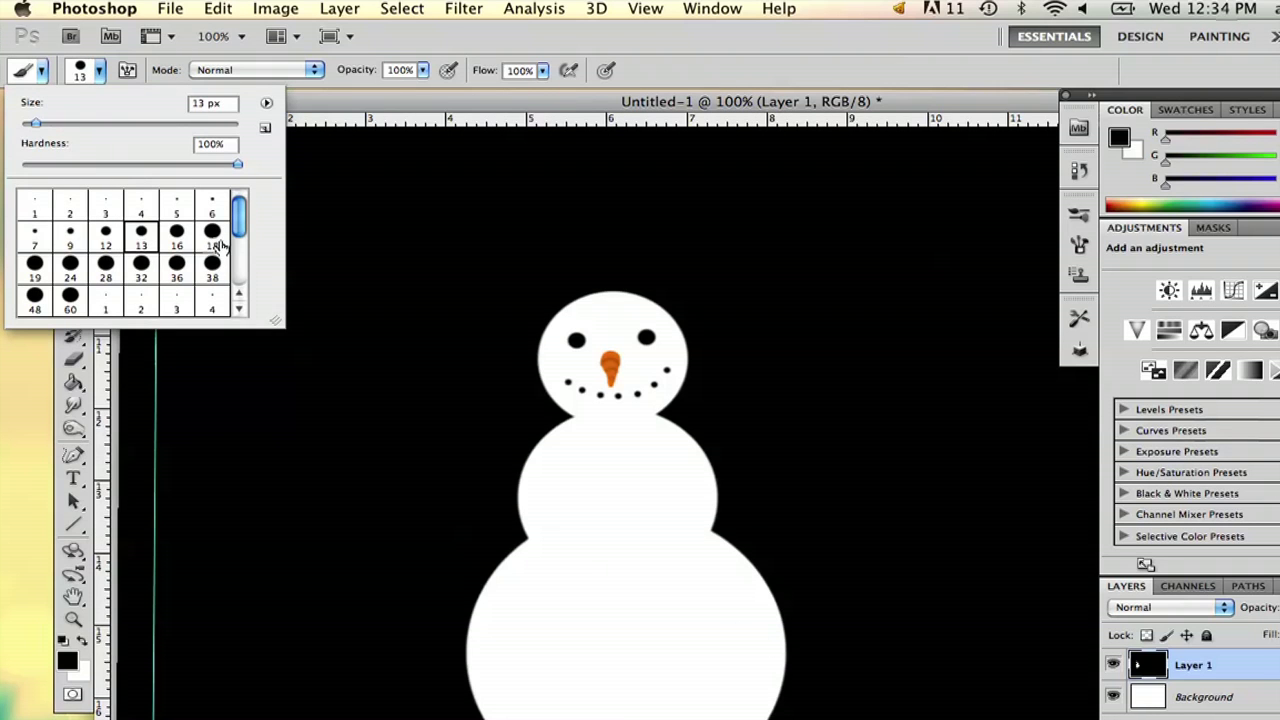
left_click(612, 456)
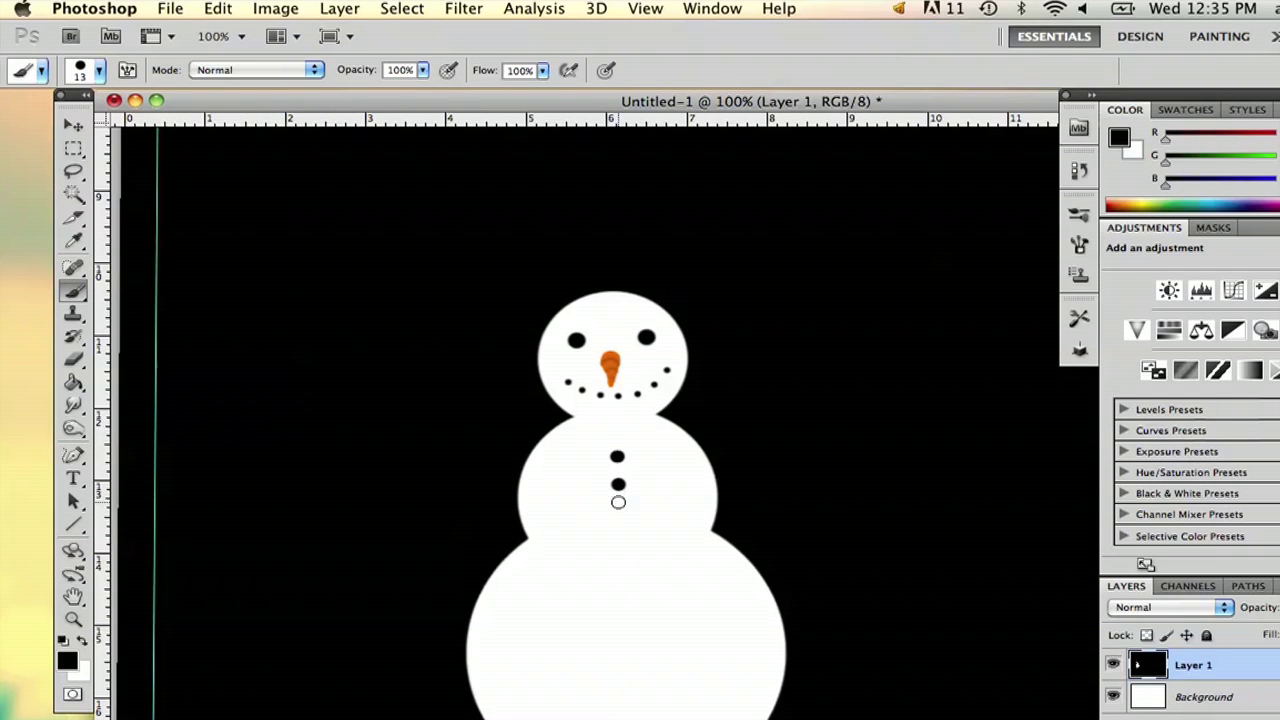
left_click(2, 366)
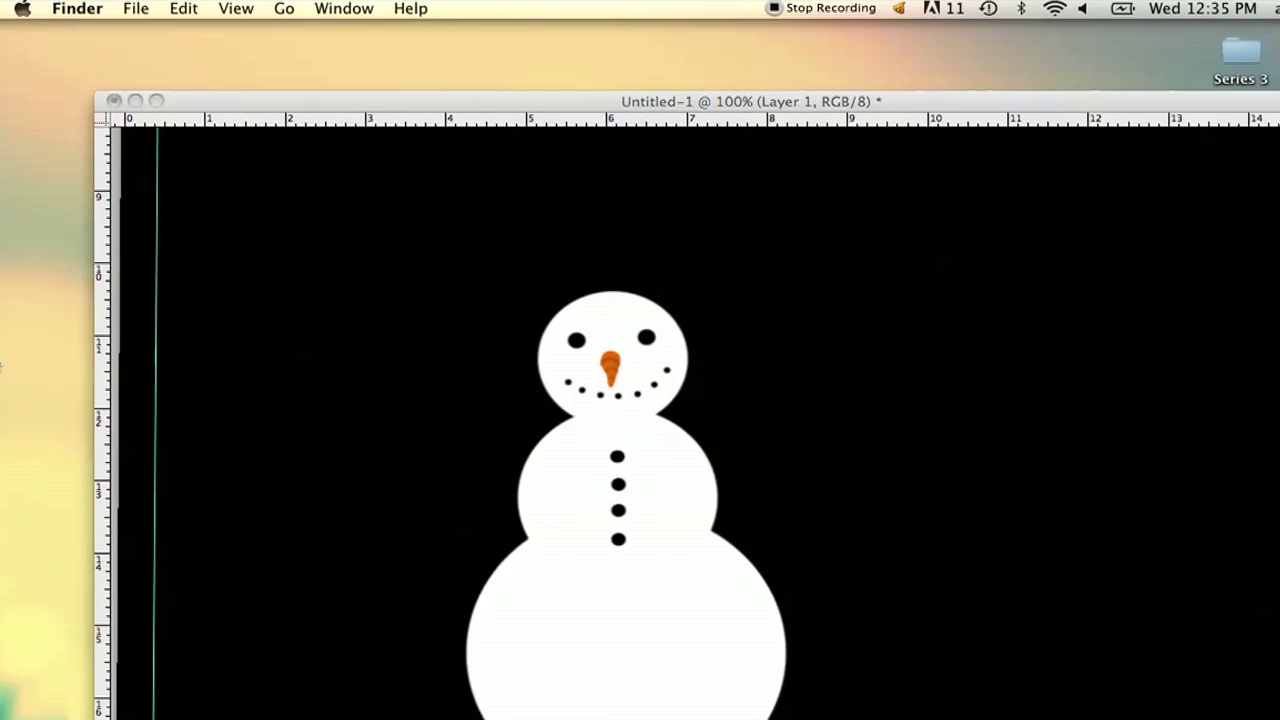
- Set the colour to gray #545454 and paint the hat's wide brim and crown on the head
left_click(552, 110)
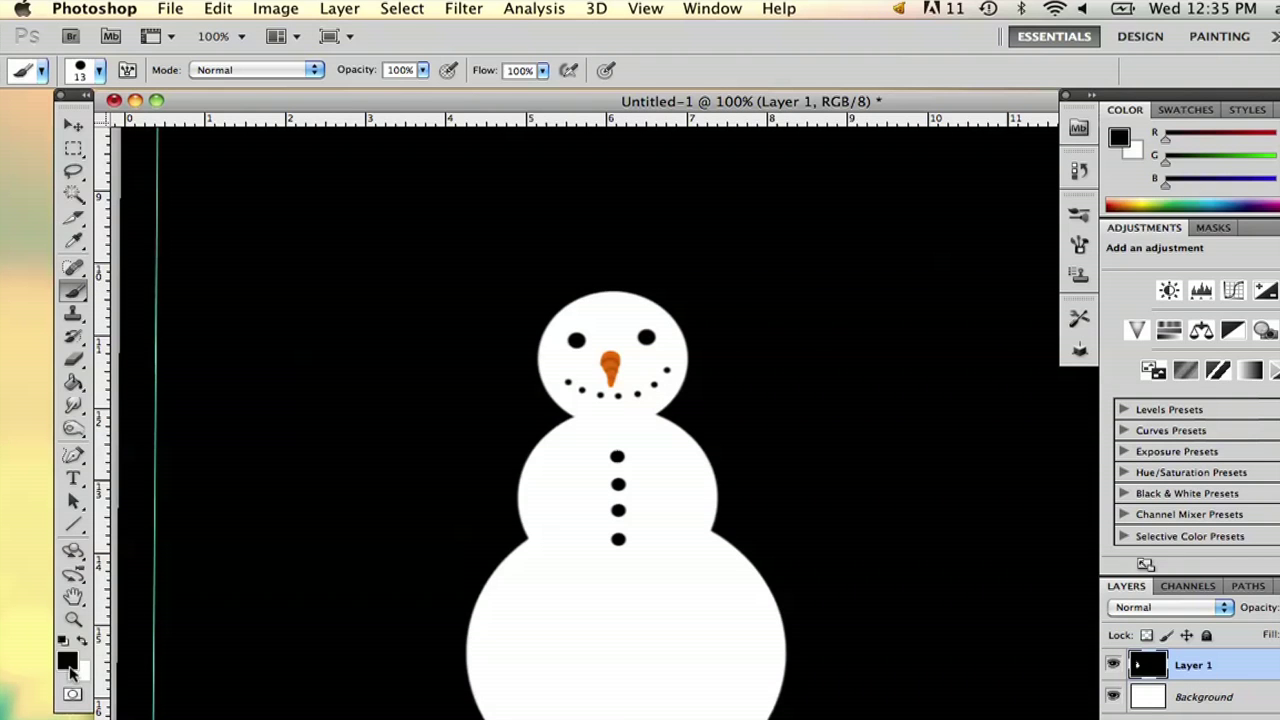
left_click(68, 664)
left_click(816, 341)
key("Return")
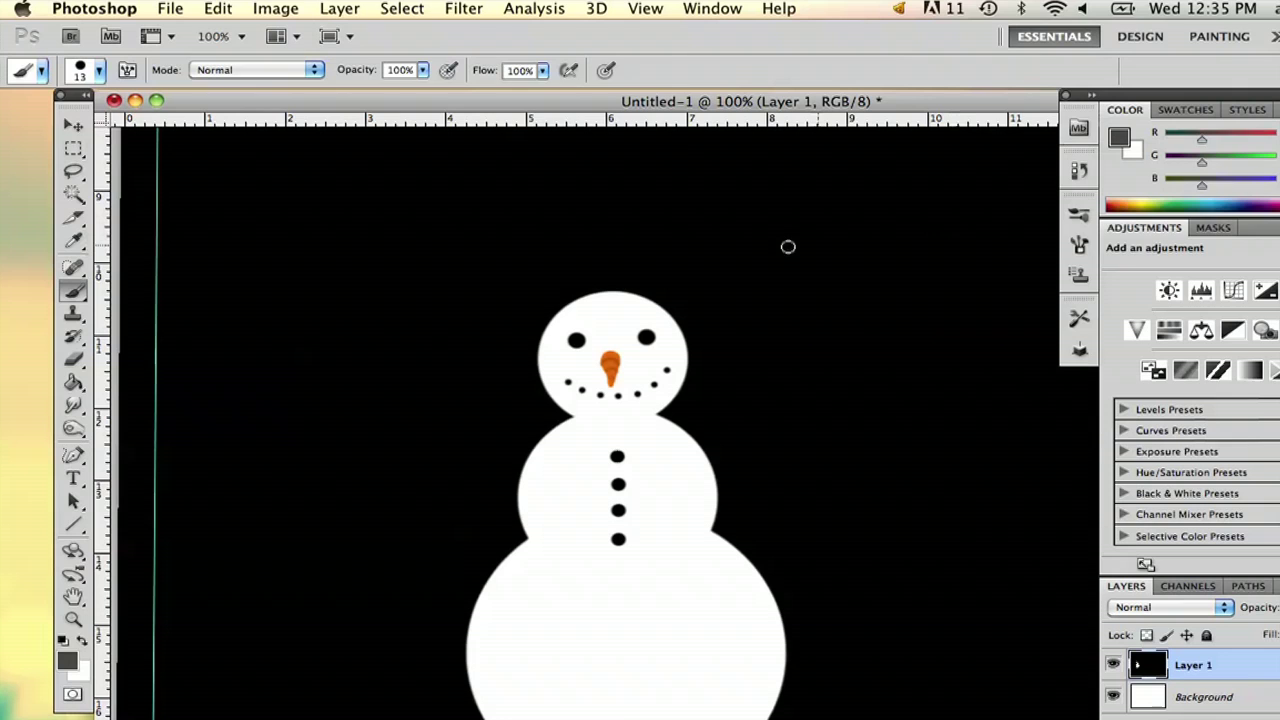
left_click_drag(529, 313, 713, 318)
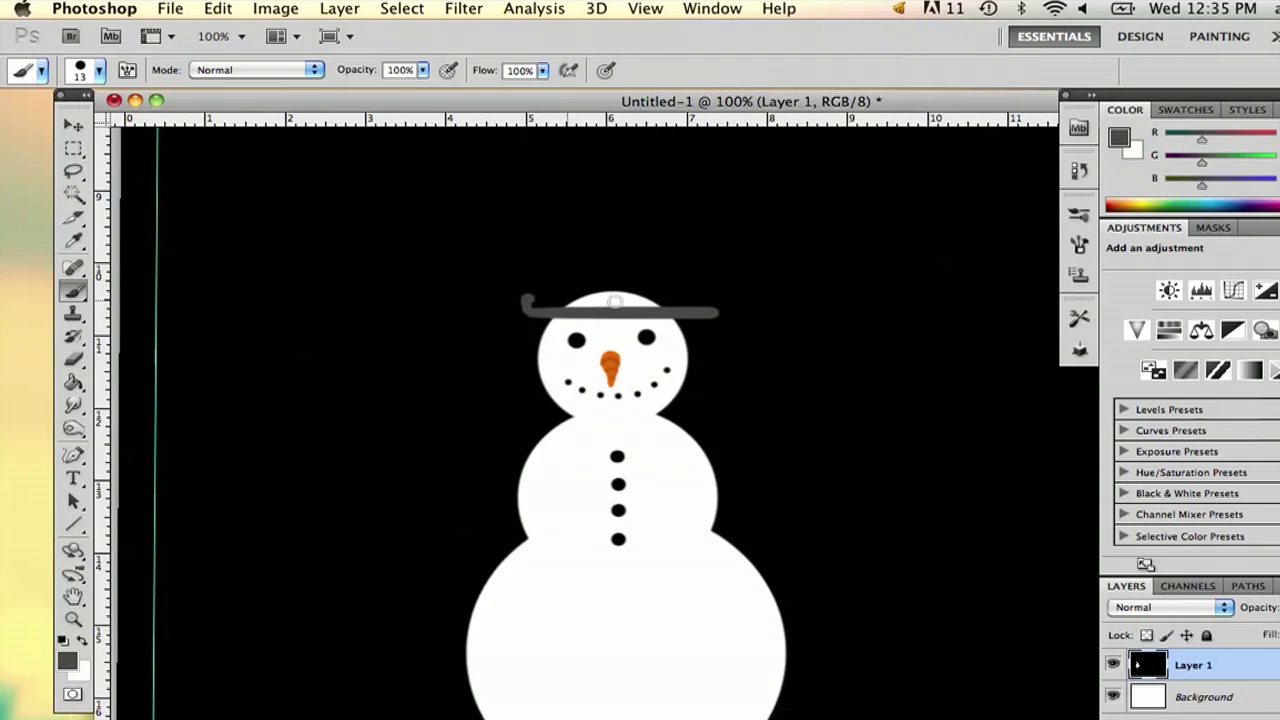
mouse_move(525, 297)
left_mouse_down()
mouse_move(715, 302)
mouse_move(606, 301)
mouse_move(567, 222)
mouse_move(584, 197)
mouse_move(660, 205)
mouse_move(661, 248)
mouse_move(664, 228)
mouse_move(600, 200)
mouse_move(571, 245)
mouse_move(571, 226)
mouse_move(578, 286)
mouse_move(603, 281)
mouse_move(622, 212)
mouse_move(634, 288)
mouse_move(652, 231)
left_mouse_up()
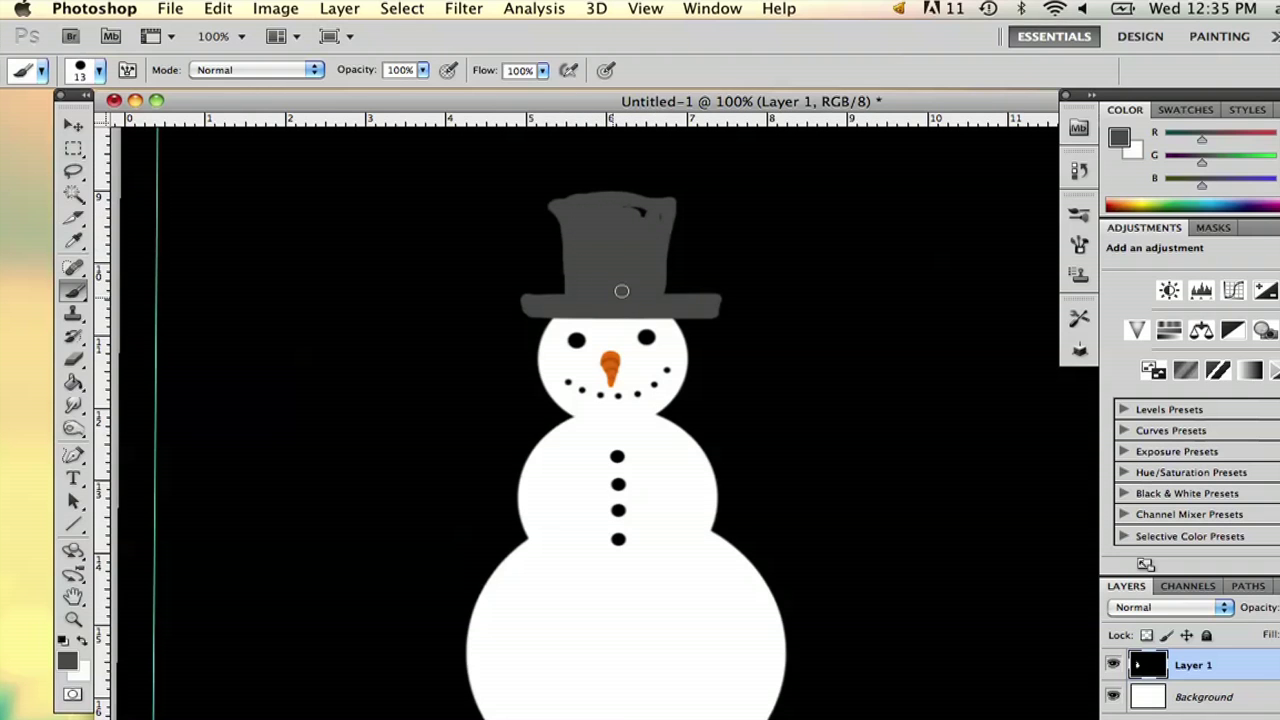